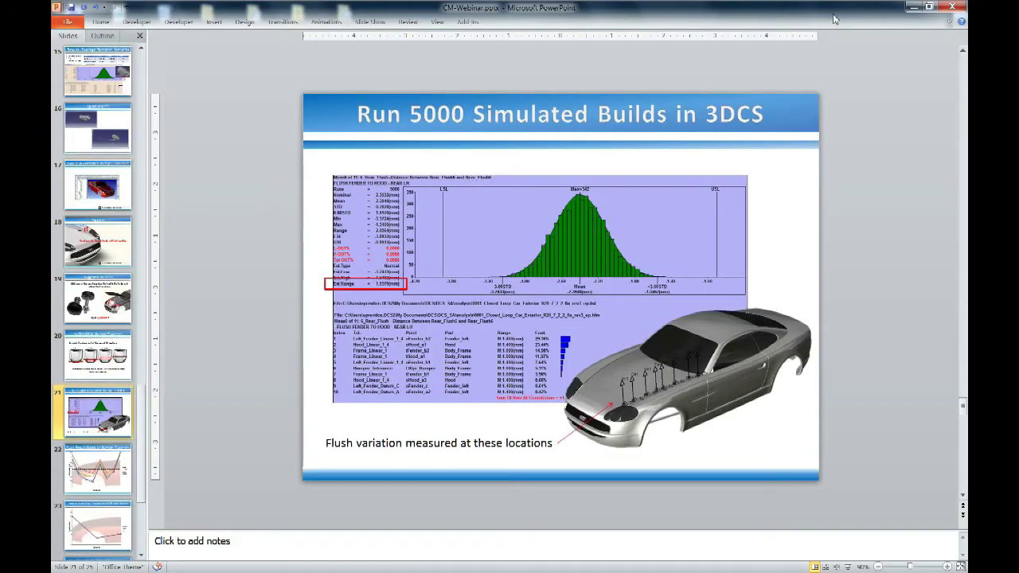
# Minimize PowerPoint and play the car model demo .avi from Explorer's Videos folder.
pyautogui.click(912, 7)
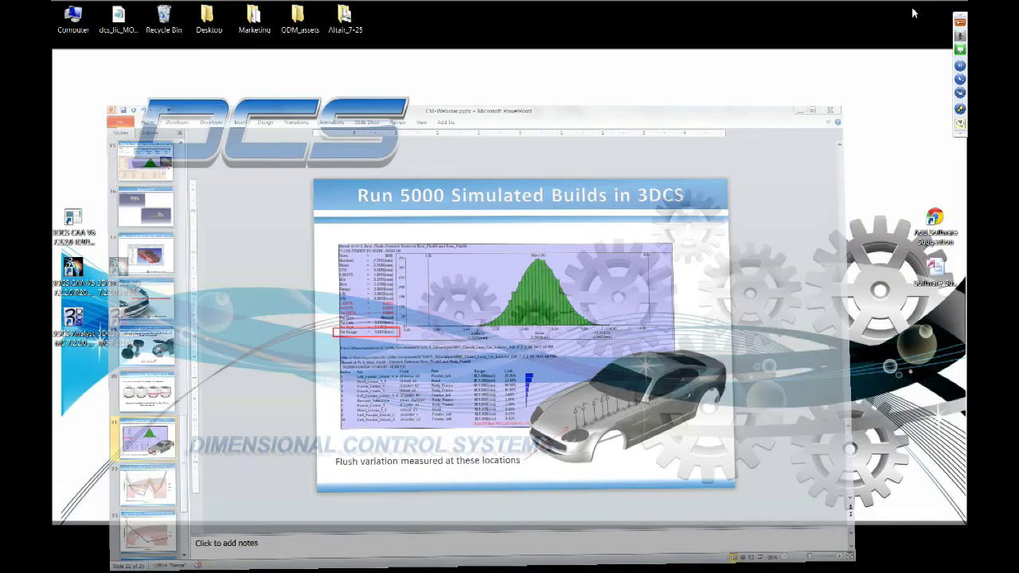
pyautogui.moveTo(495, 570)
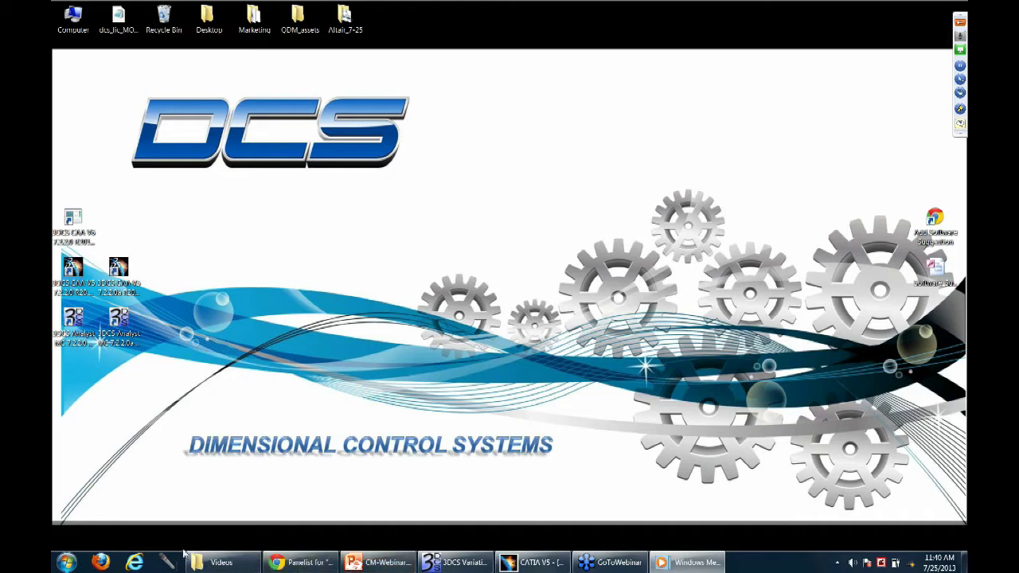
pyautogui.click(247, 482)
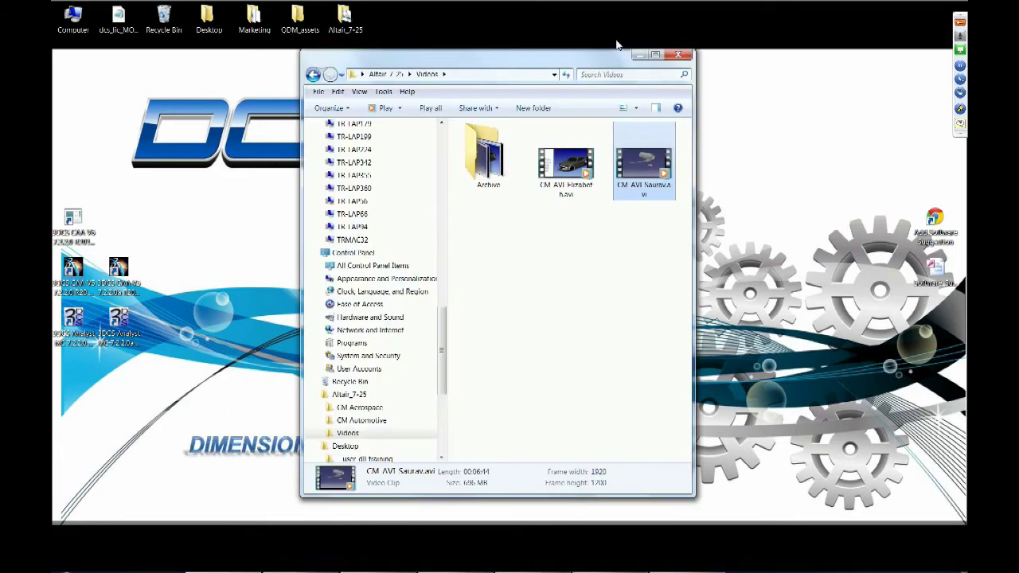
pyautogui.doubleClick(586, 175)
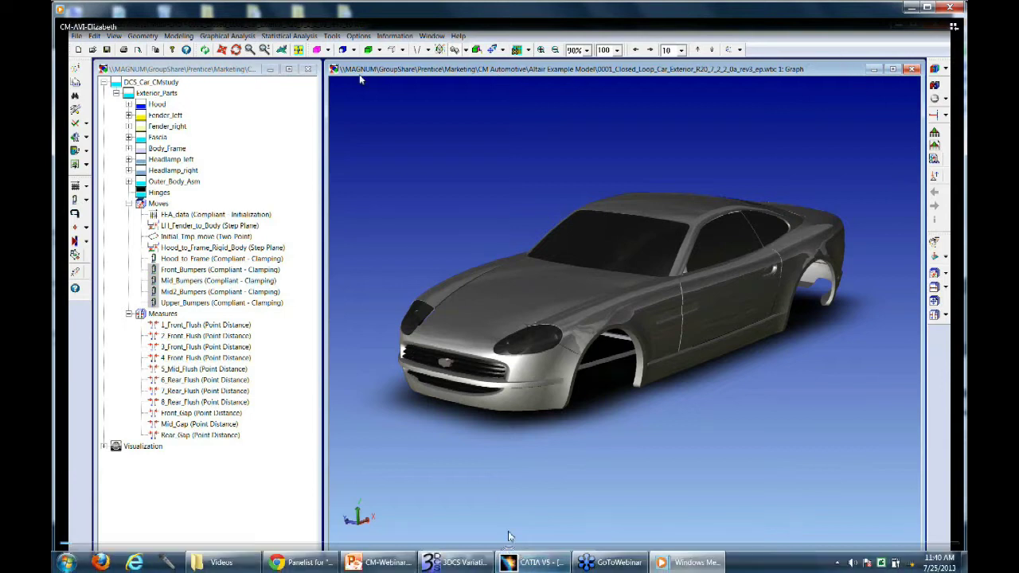
# Pause and resume the demo video until the car shows exploded, hood raised.
pyautogui.click(510, 550)
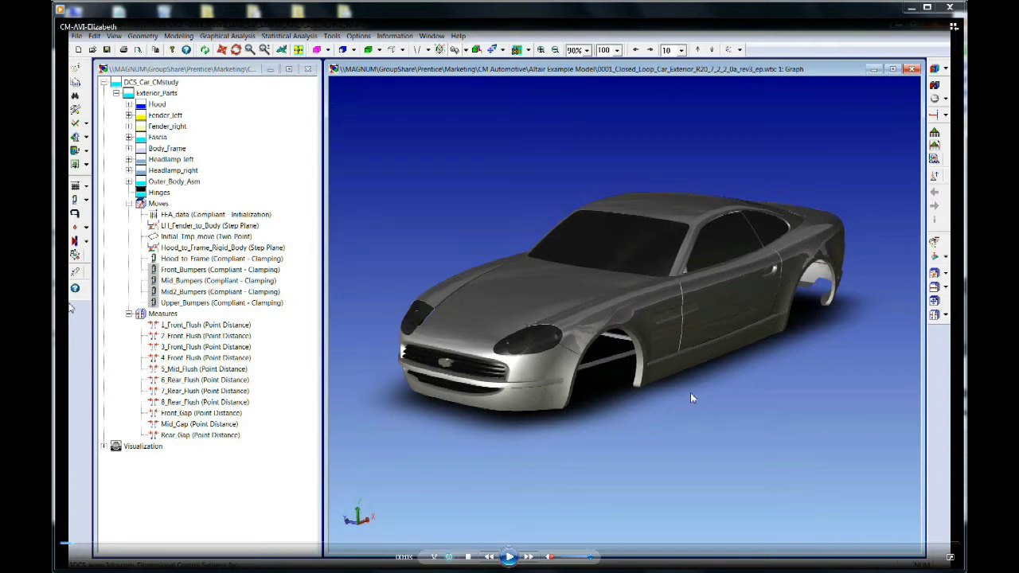
pyautogui.click(515, 559)
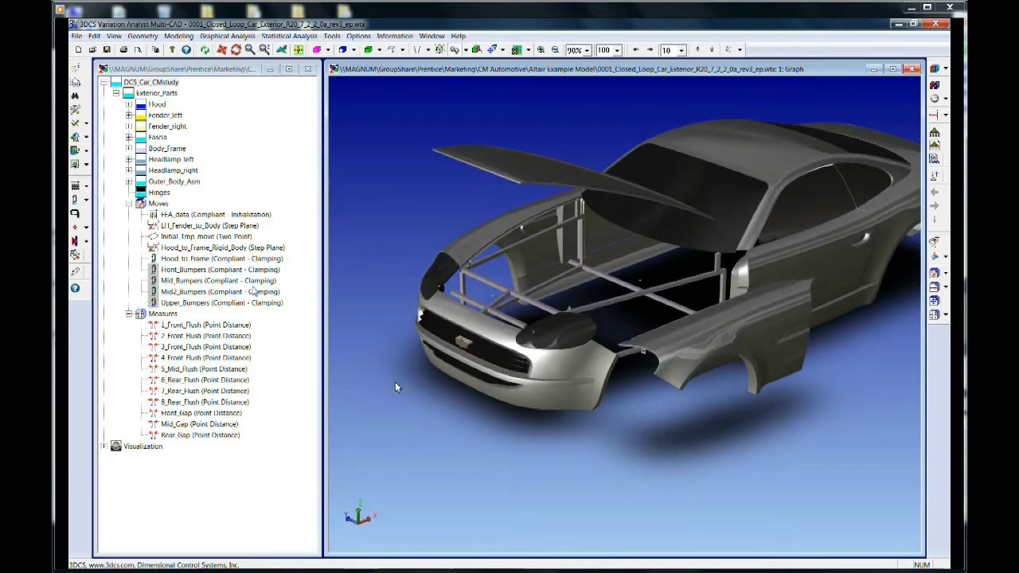
# Toggle the Front_Bumpers move ON/OFF and run Nominal Build to reassemble the car.
pyautogui.click(205, 270)
pyautogui.rightClick(205, 273)
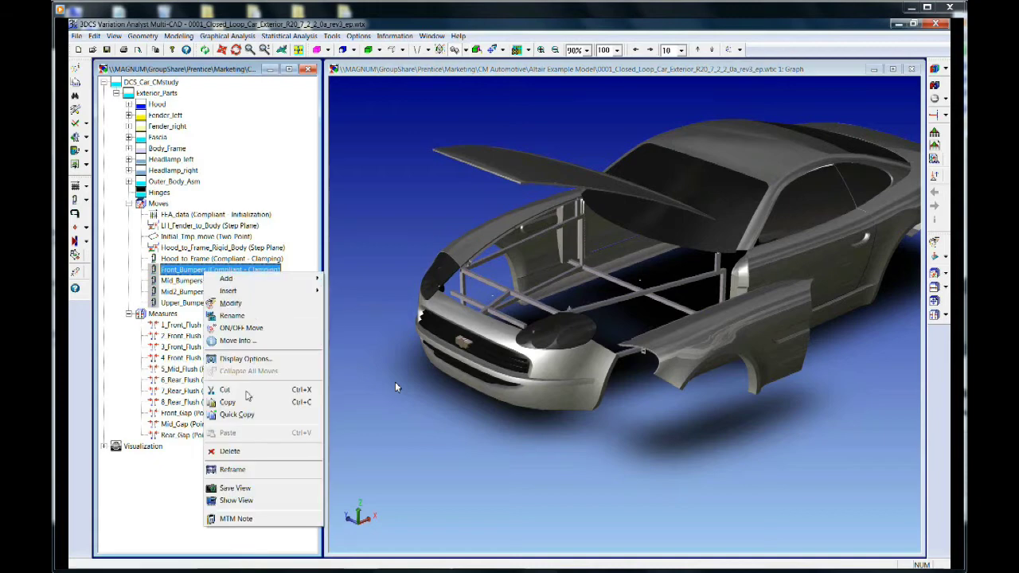
pyautogui.click(257, 329)
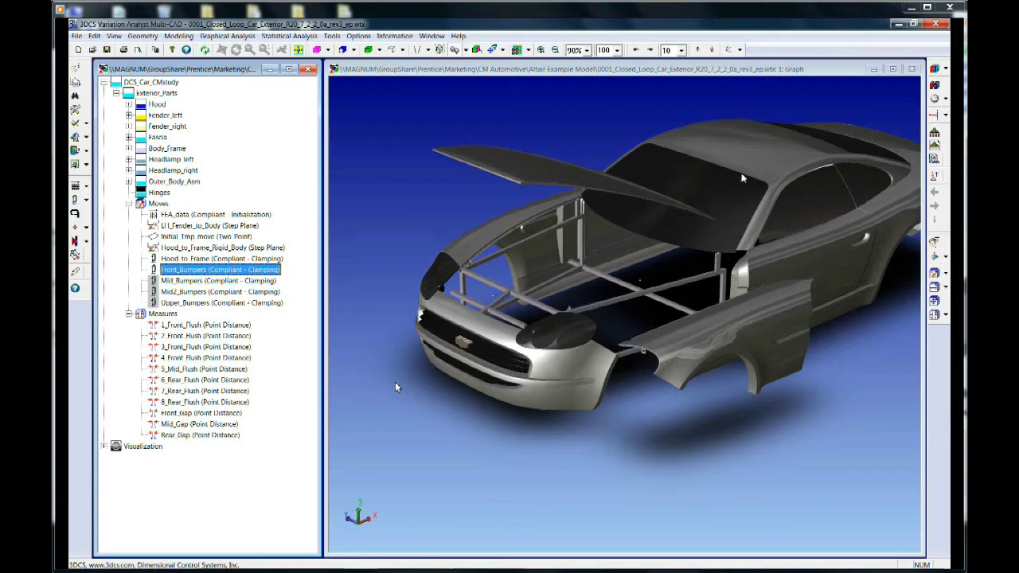
pyautogui.click(935, 69)
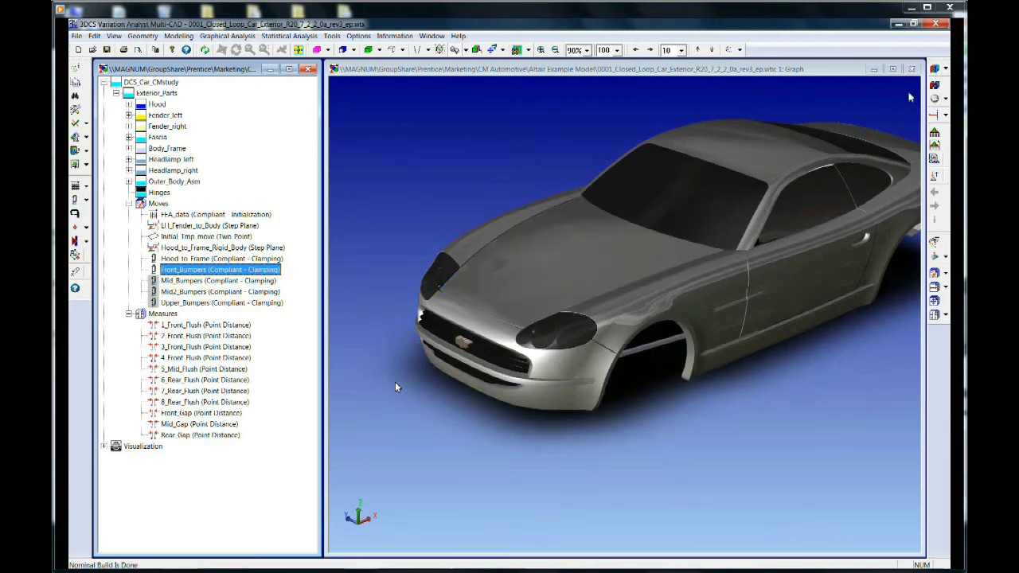
# Zoom and orbit around the front fender and headlamp to inspect their fit.
pyautogui.click(655, 289)
pyautogui.scroll(5, 573, 218)
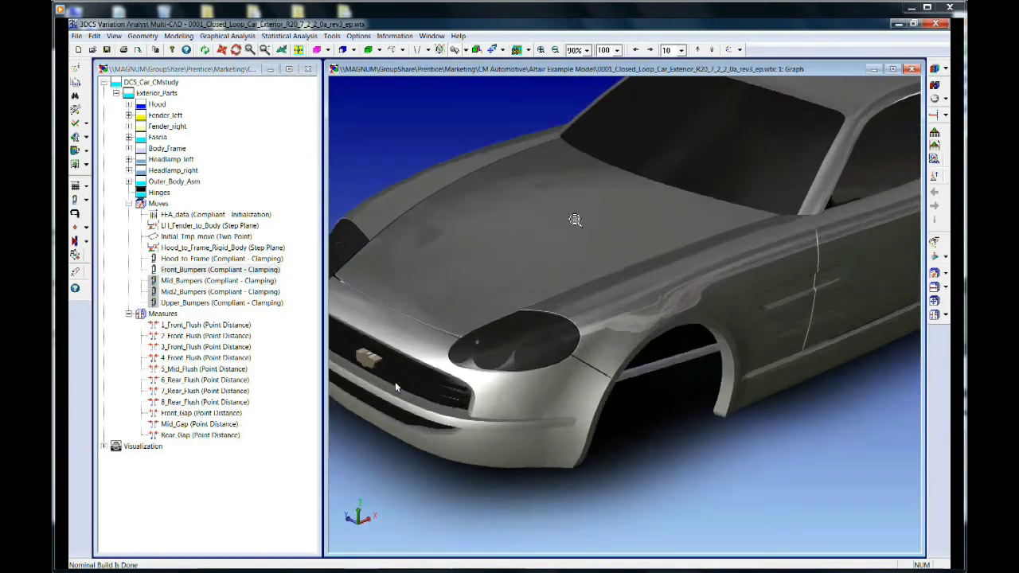
pyautogui.moveTo(409, 262); pyautogui.dragTo(446, 459, button='middle')
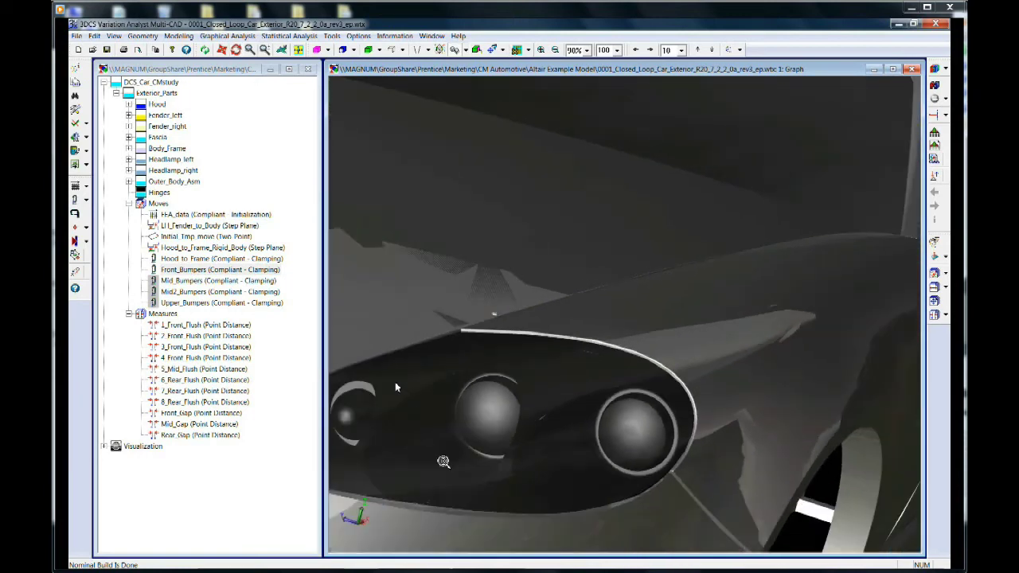
pyautogui.moveTo(631, 430); pyautogui.dragTo(557, 414, button='middle')
pyautogui.moveTo(534, 276); pyautogui.dragTo(570, 387, button='middle')
pyautogui.moveTo(469, 269); pyautogui.dragTo(428, 280, button='middle')
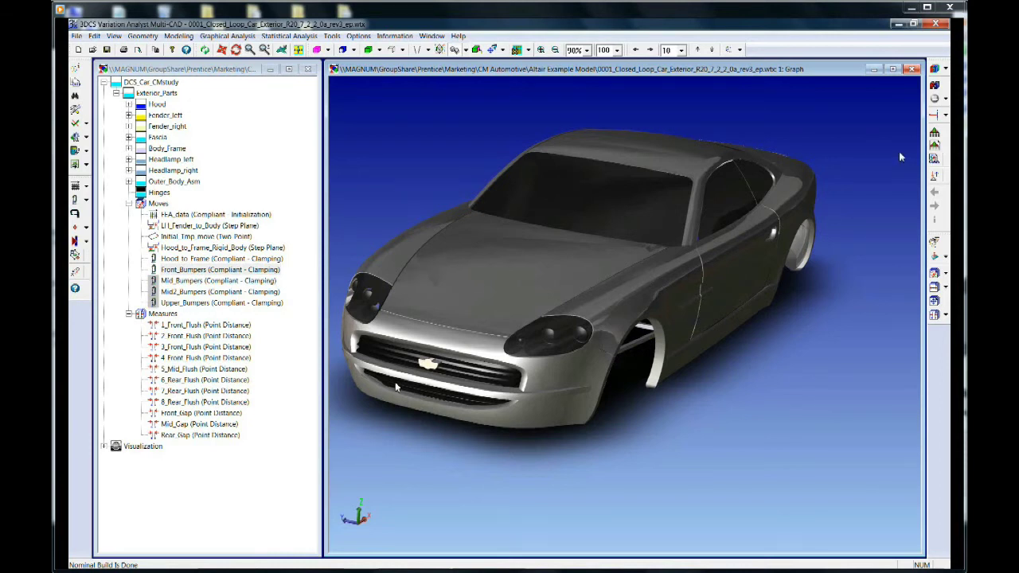
# Play the assembly animation through step 5, Hood_to_Frame, close it, and select FEA_data.
pyautogui.click(937, 84)
pyautogui.click(935, 99)
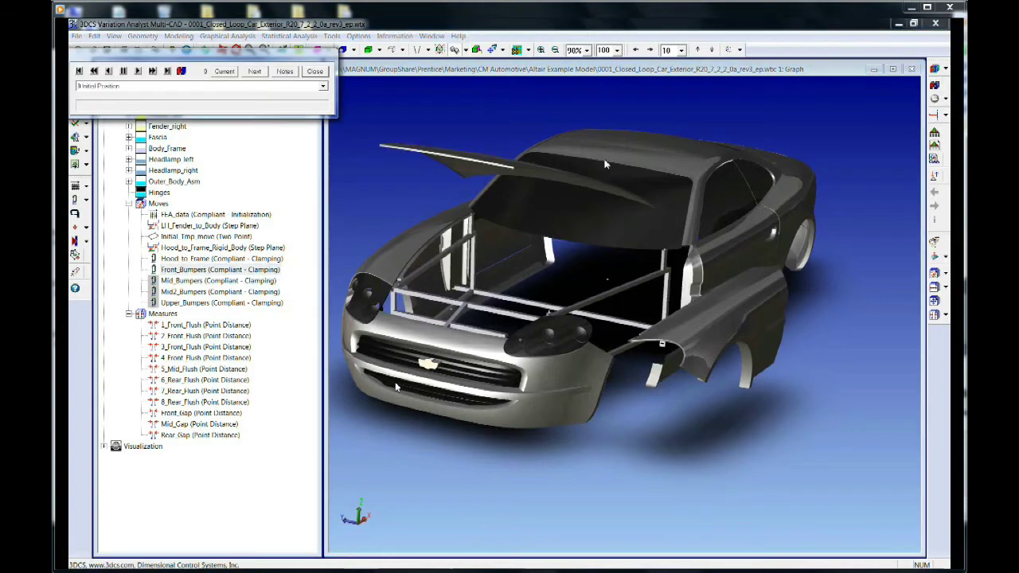
pyautogui.moveTo(235, 65); pyautogui.dragTo(810, 475)
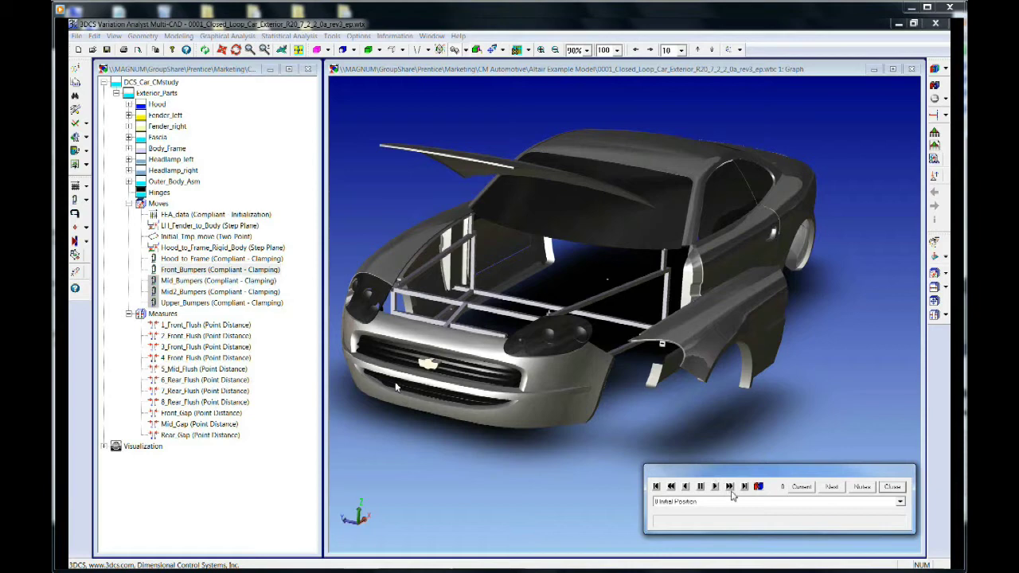
pyautogui.click(733, 491)
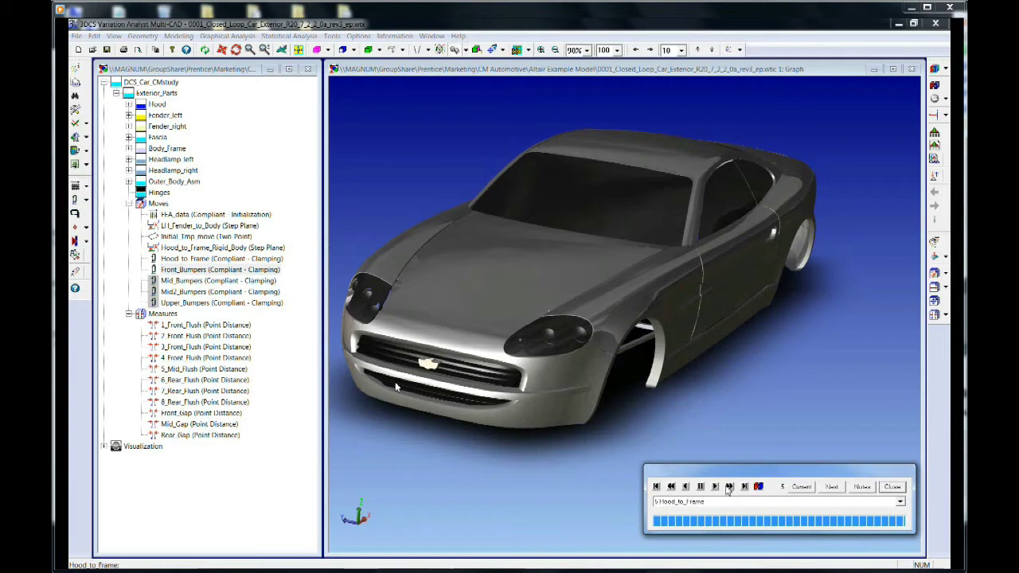
pyautogui.click(891, 486)
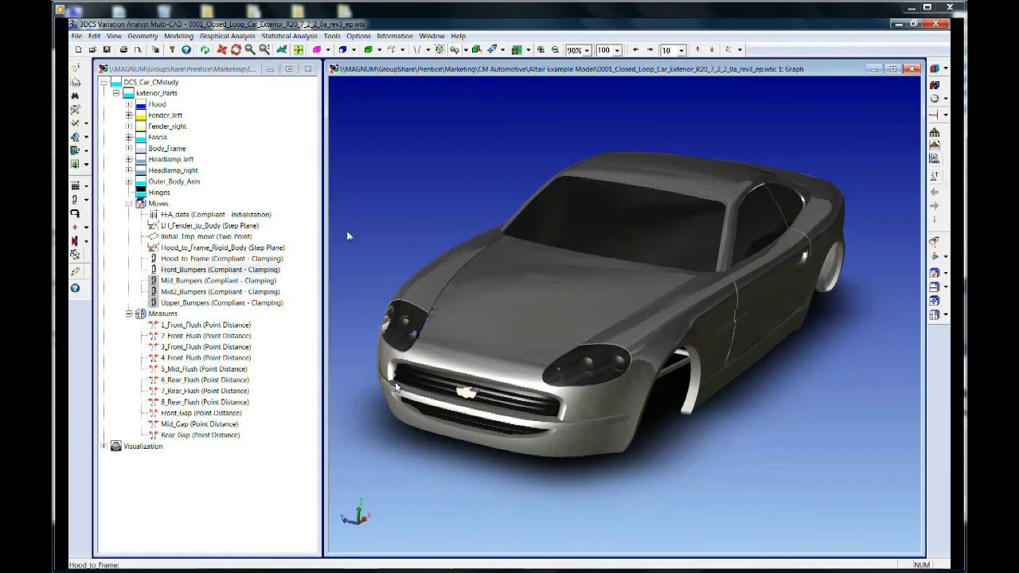
pyautogui.click(202, 214)
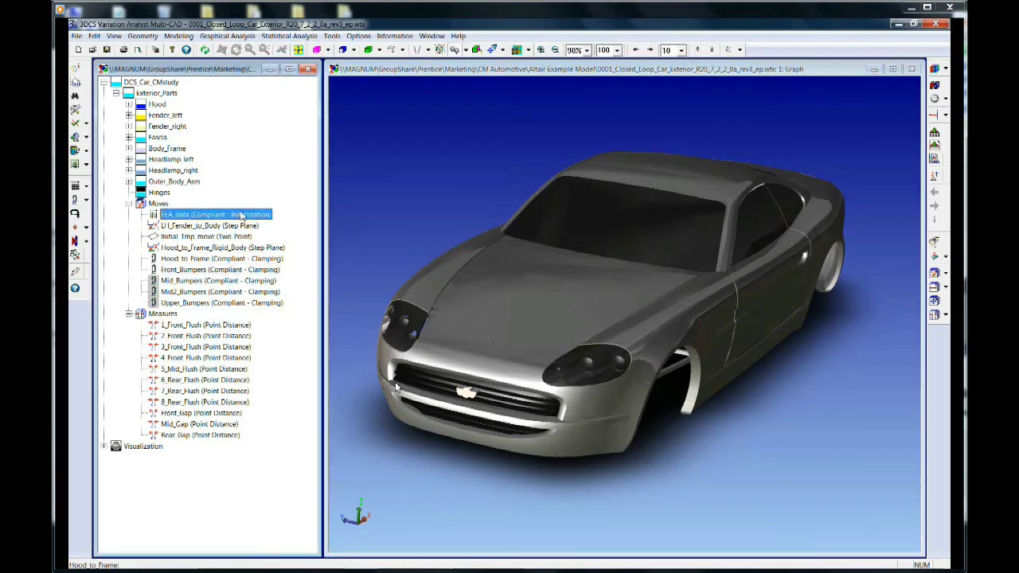
# Review the FEA_data initialization settings, then show LI_Fender_to_Body and Initial_Tmp_move points.
pyautogui.doubleClick(242, 215)
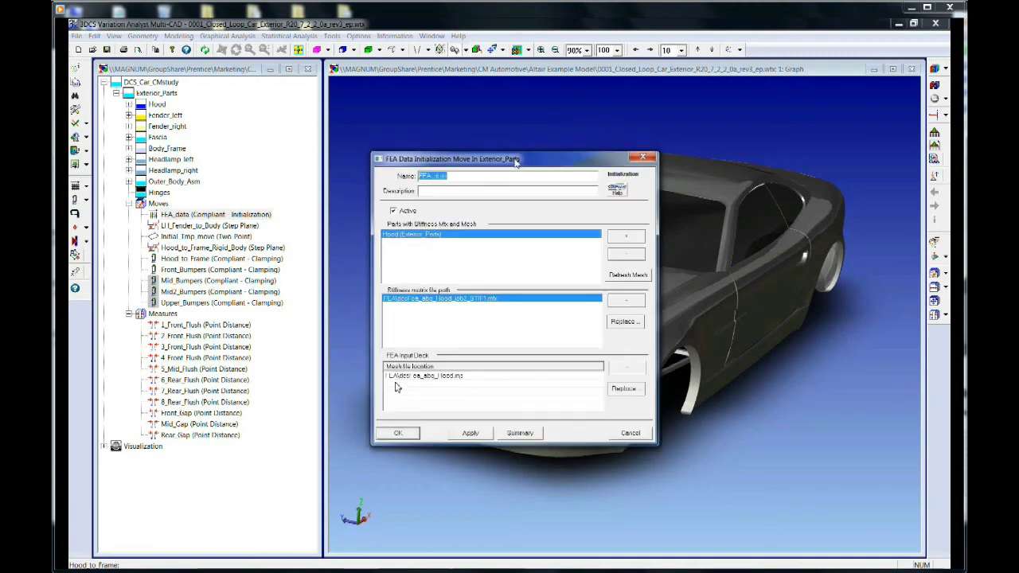
pyautogui.moveTo(515, 160); pyautogui.dragTo(748, 231)
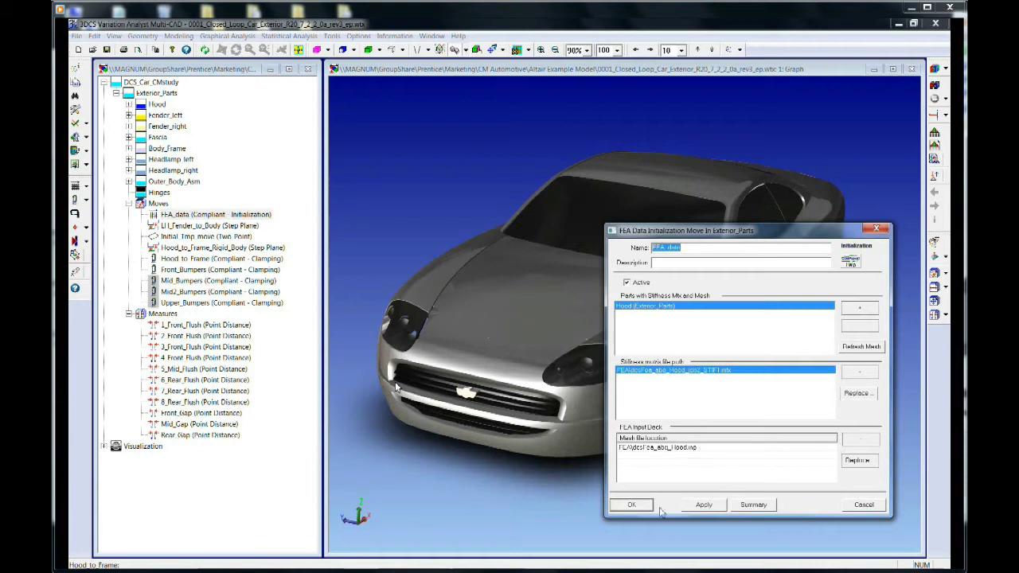
pyautogui.click(637, 509)
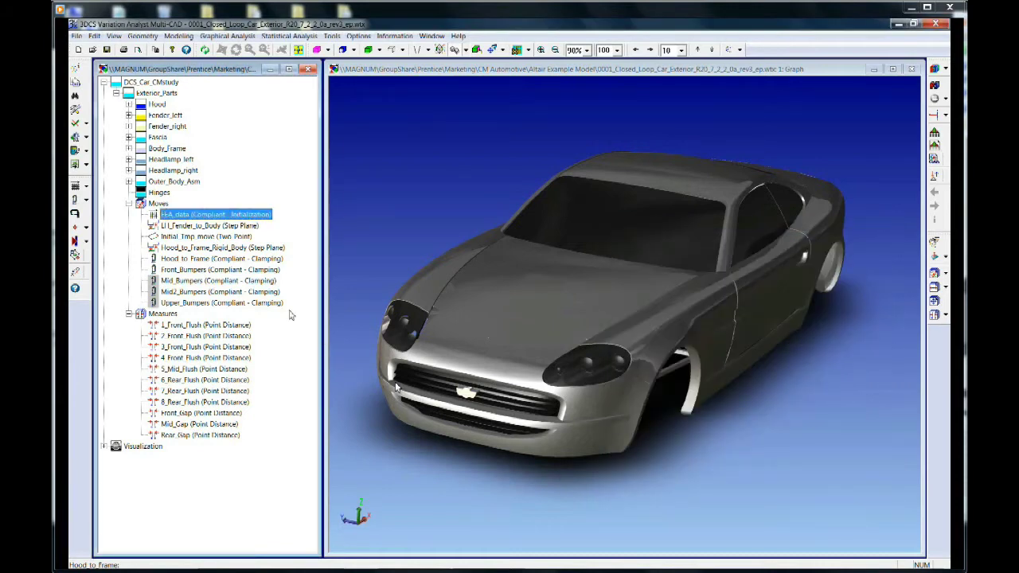
pyautogui.click(193, 227)
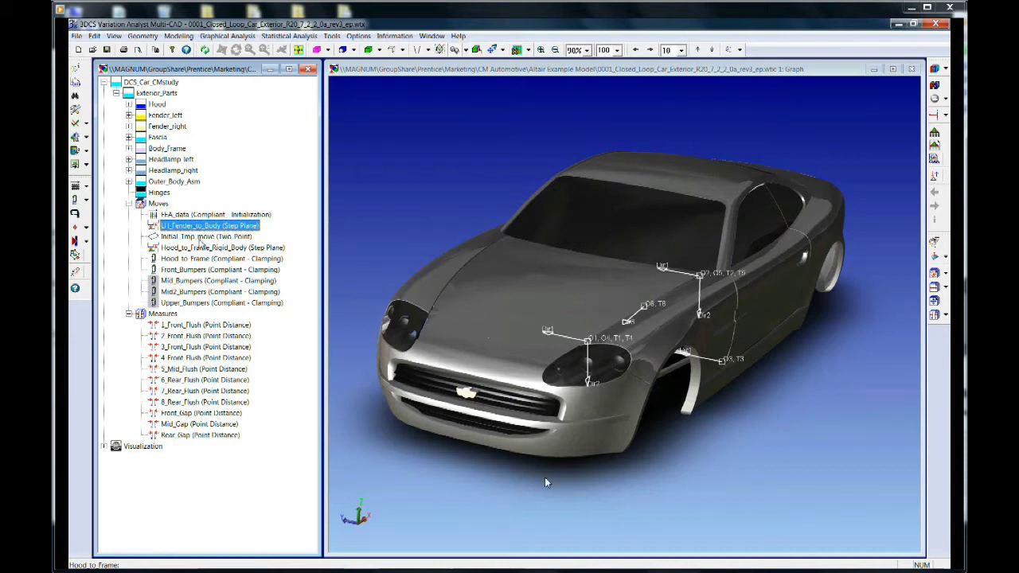
pyautogui.click(203, 237)
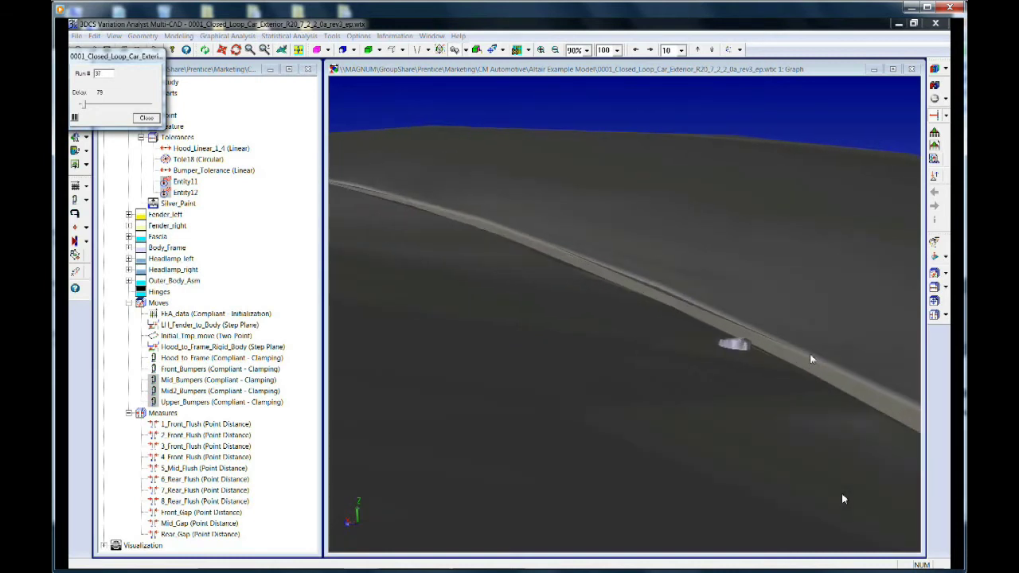
# Close the simulation run dialog and zoom toward the car's front headlamp.
pyautogui.moveTo(937, 489)
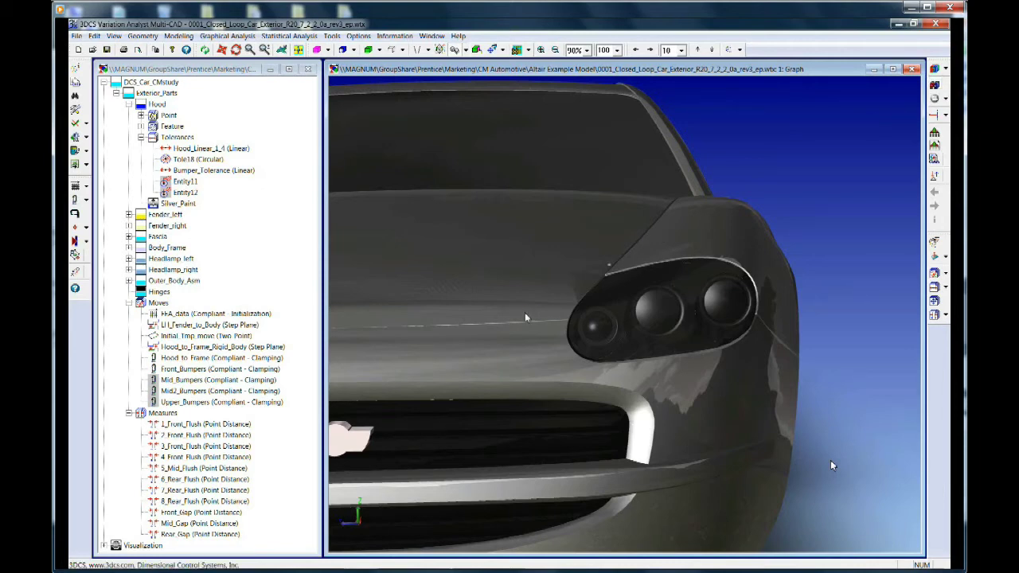
pyautogui.scroll(-8, 524, 318)
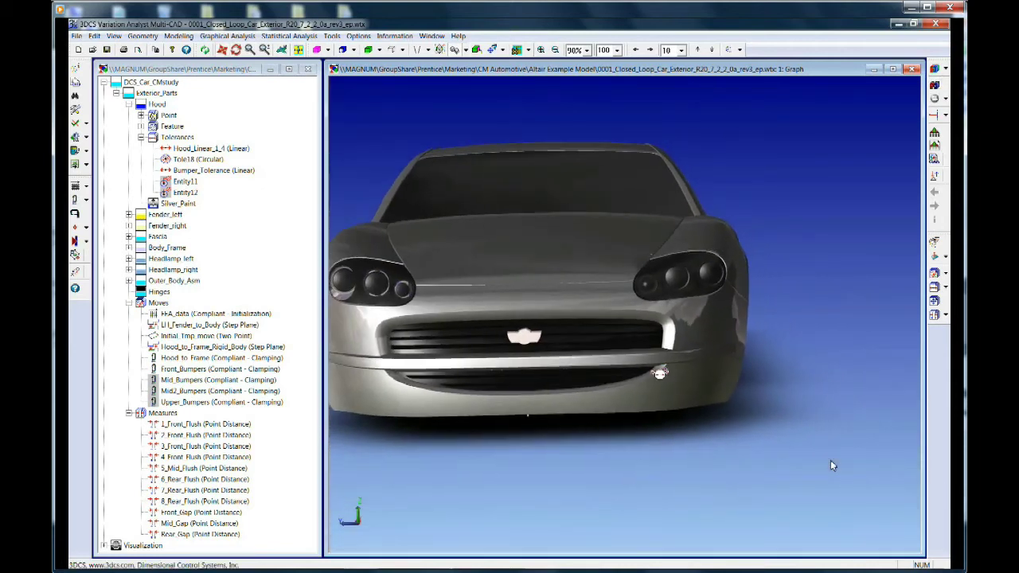
# Show the Mid_Bumpers clamp points, then 1_Front_Flush and all eight flush measures.
pyautogui.moveTo(660, 372); pyautogui.dragTo(662, 347, button='middle')
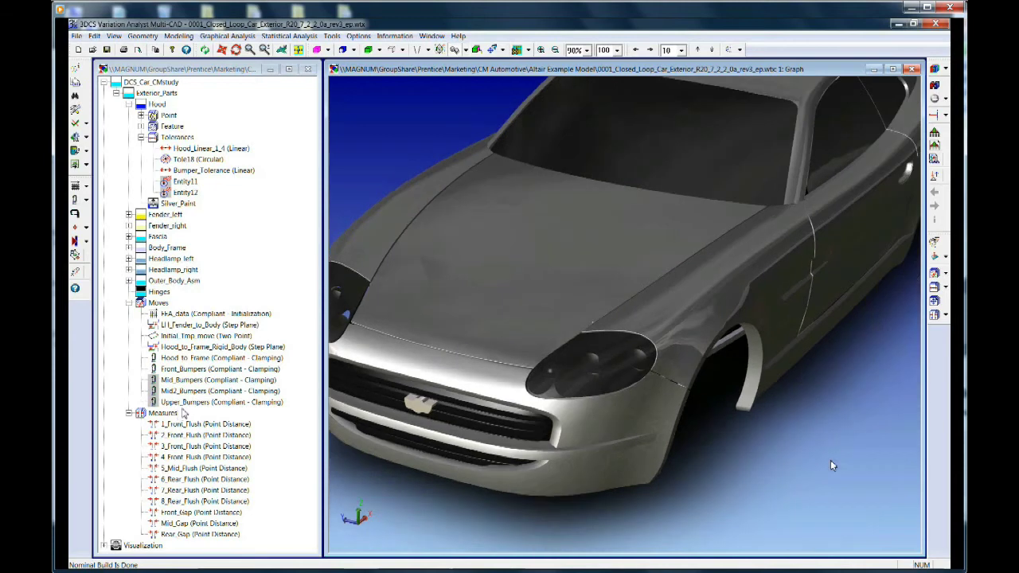
pyautogui.click(206, 380)
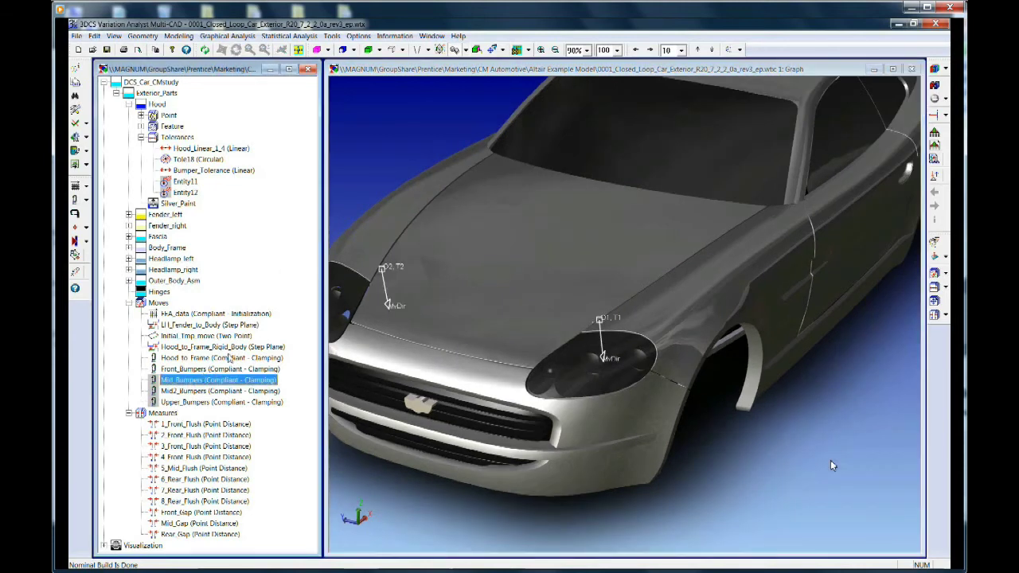
pyautogui.click(190, 424)
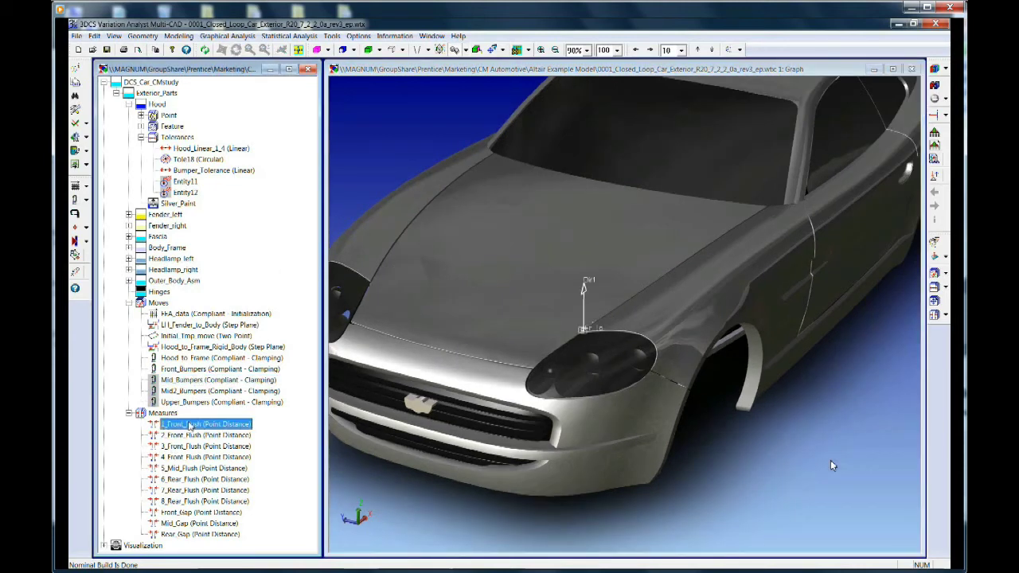
pyautogui.keyDown('shift'); pyautogui.click(189, 502); pyautogui.keyUp('shift')
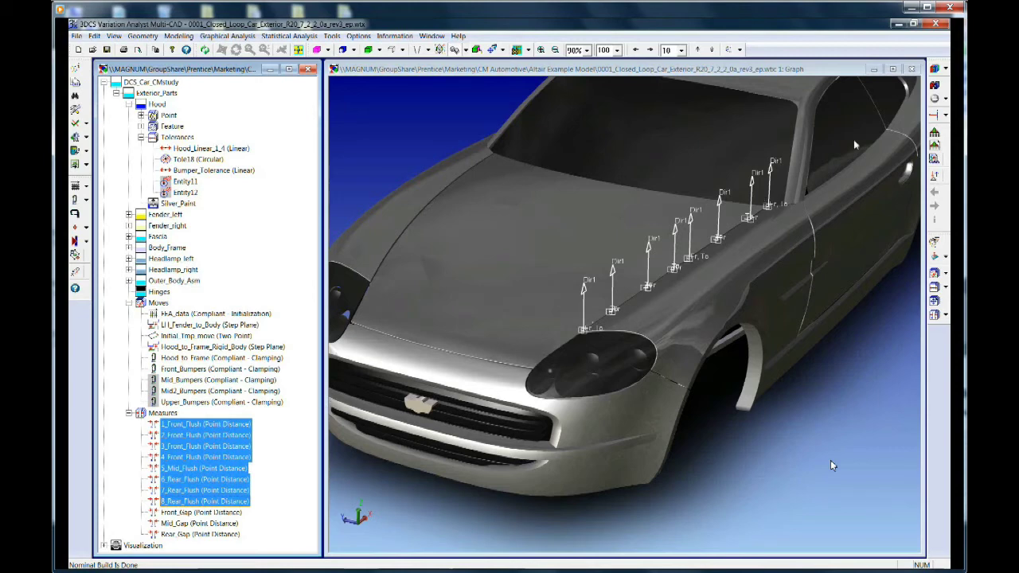
# Explode the car, compare 1_Front_Flush against all eight flush measures, then open 1_Front_Flush.
pyautogui.click(934, 85)
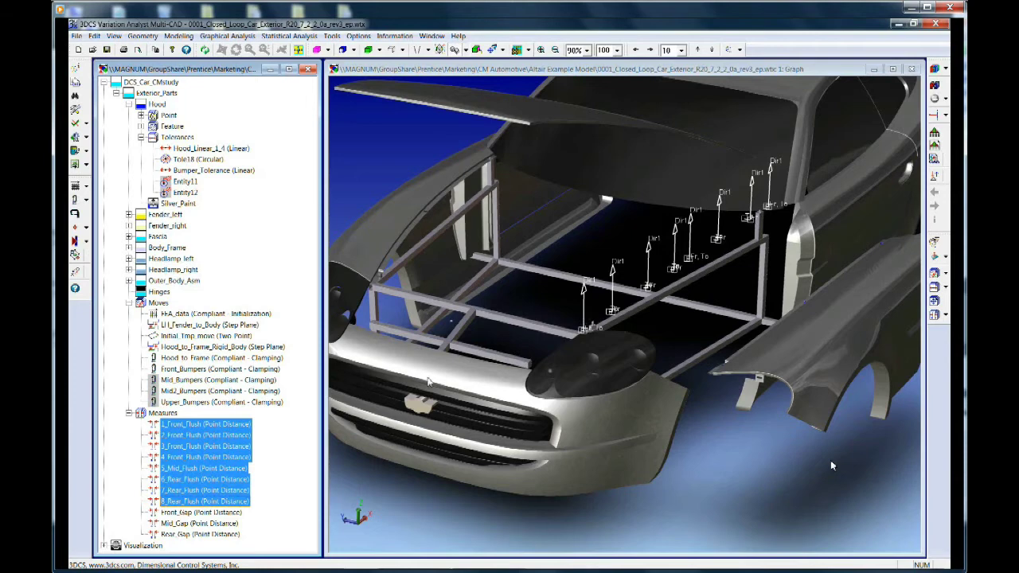
pyautogui.click(489, 508)
pyautogui.click(179, 425)
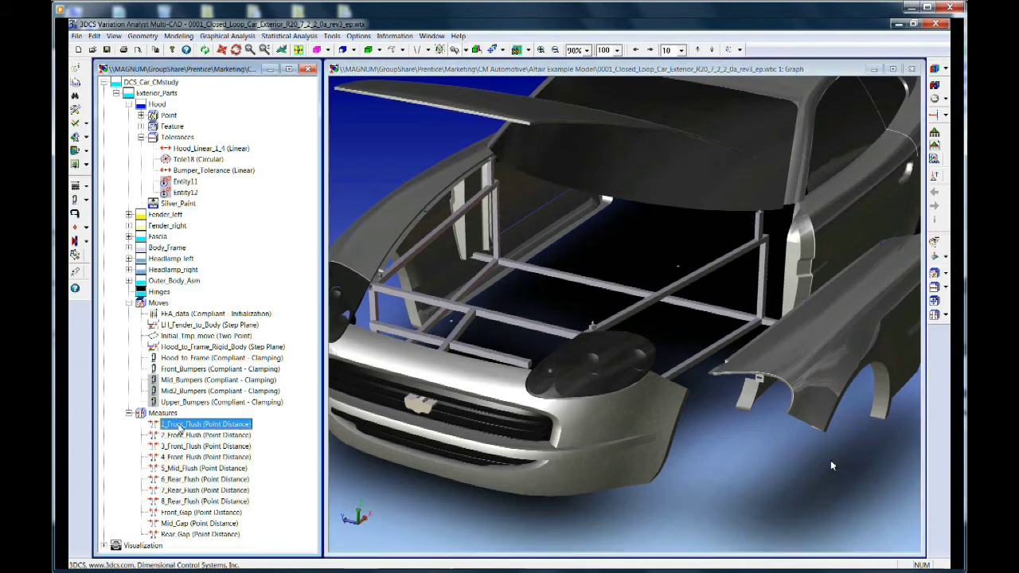
pyautogui.keyDown('shift'); pyautogui.click(188, 502); pyautogui.keyUp('shift')
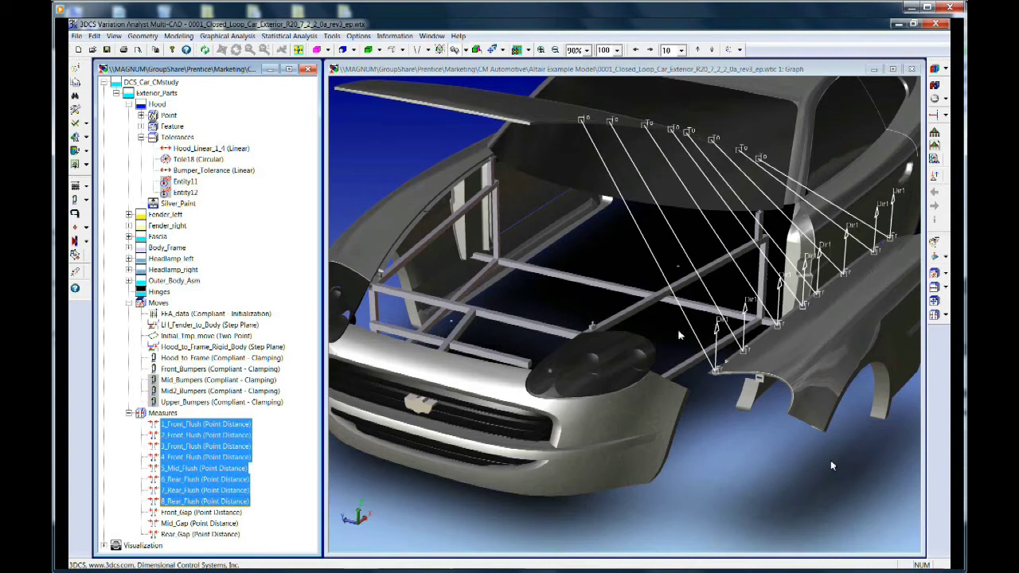
pyautogui.click(227, 427)
pyautogui.doubleClick(229, 428)
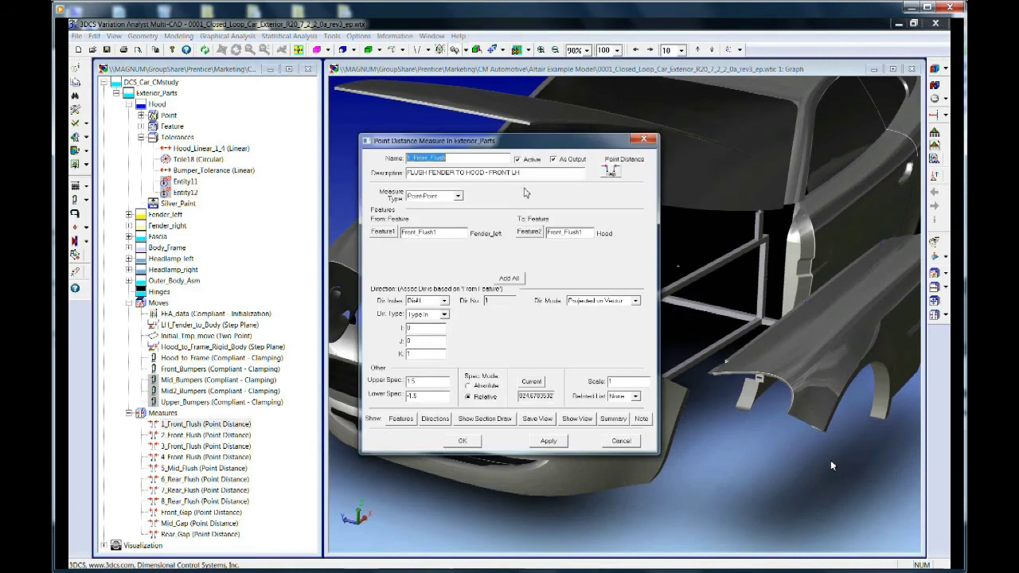
# Display the two features of the 1_Front_Flush measure on the car.
pyautogui.moveTo(570, 140); pyautogui.dragTo(476, 235)
pyautogui.click(308, 514)
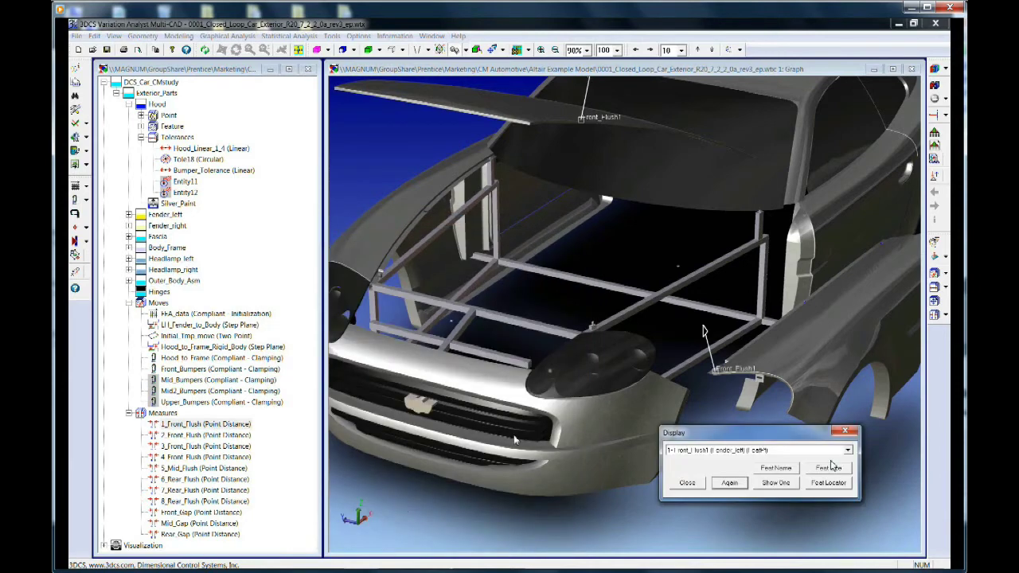
pyautogui.click(687, 482)
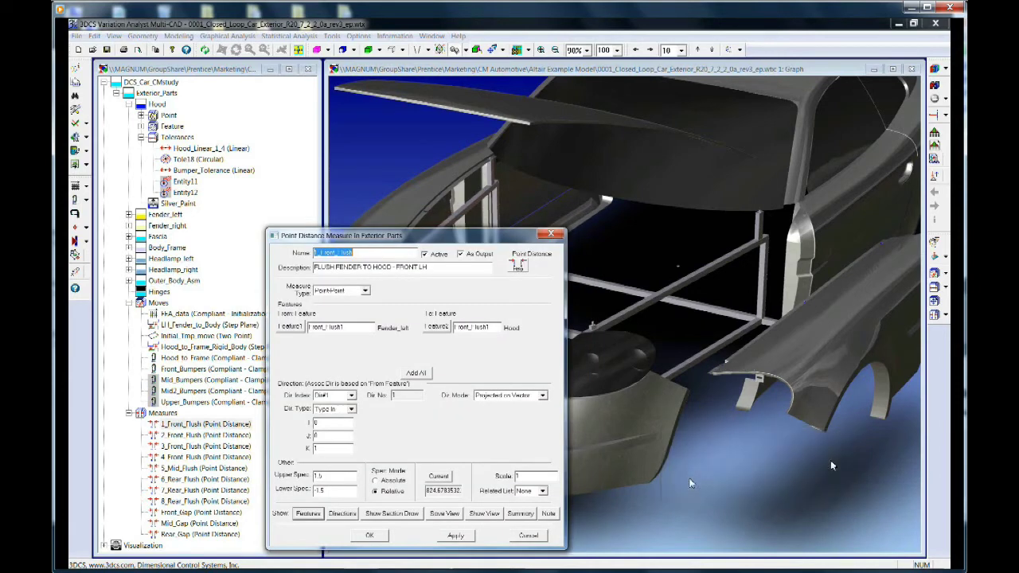
pyautogui.click(439, 475)
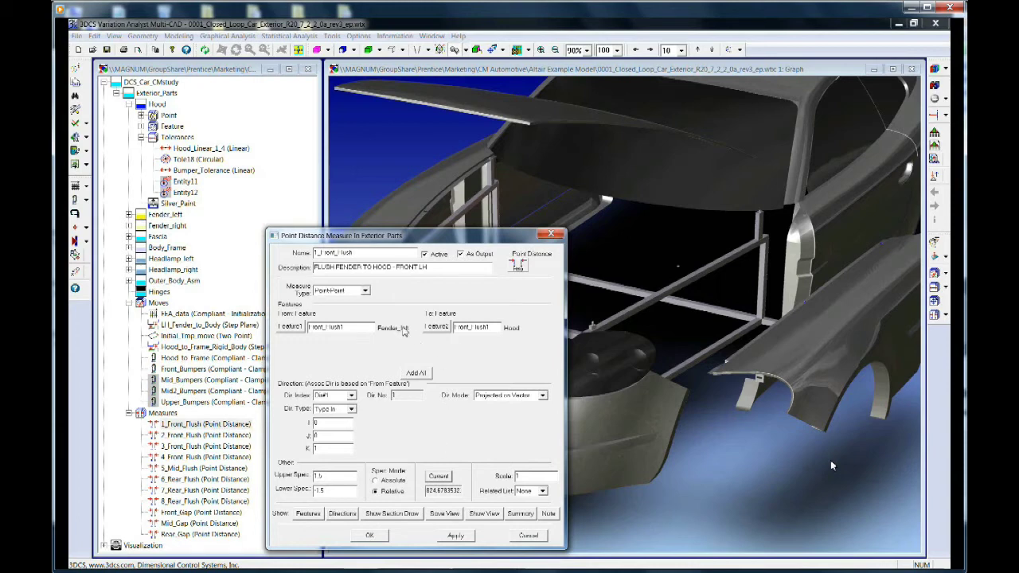
# Run Nominal Build, update the current value to about -1.91, and start a simulation.
pyautogui.click(369, 536)
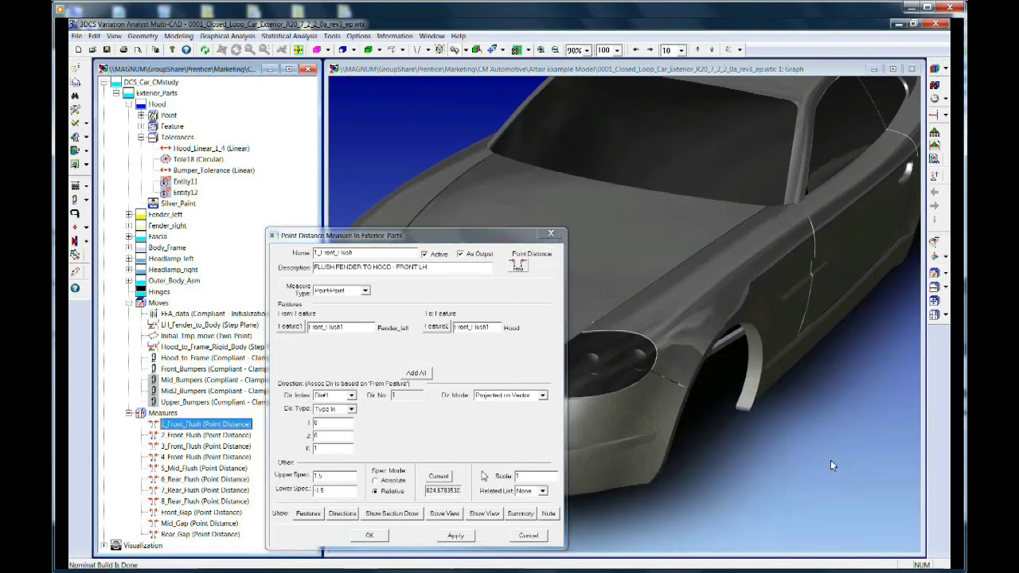
pyautogui.click(442, 478)
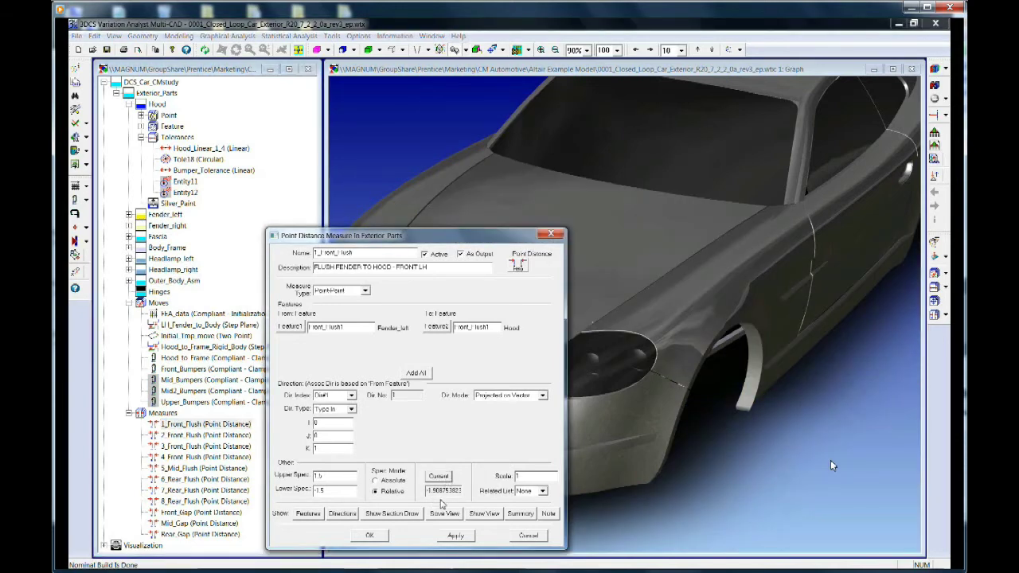
pyautogui.click(369, 535)
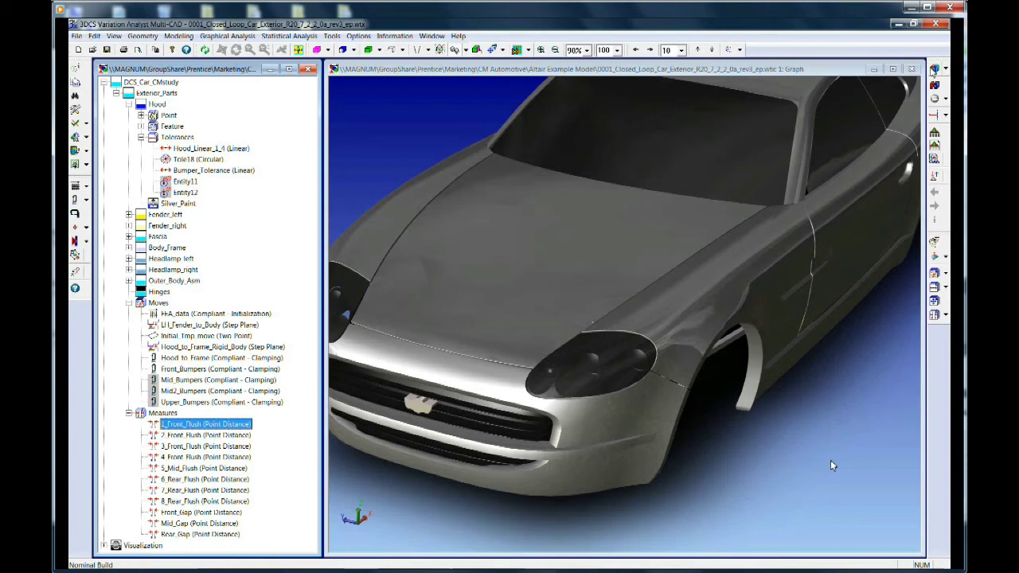
pyautogui.click(935, 145)
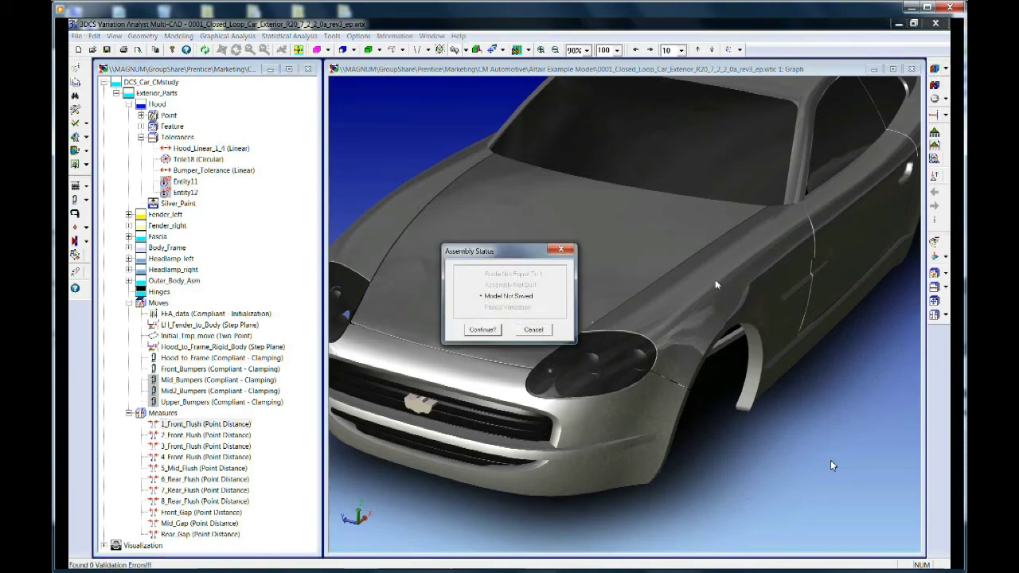
# Continue past the Assembly Status prompt and start the simulation at 1000 total runs.
pyautogui.click(487, 330)
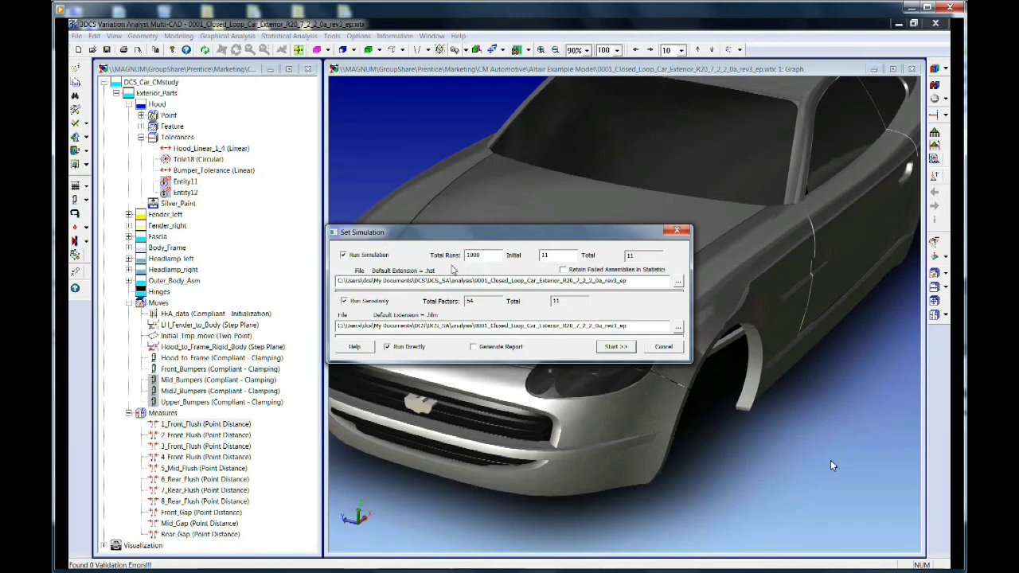
pyautogui.click(615, 347)
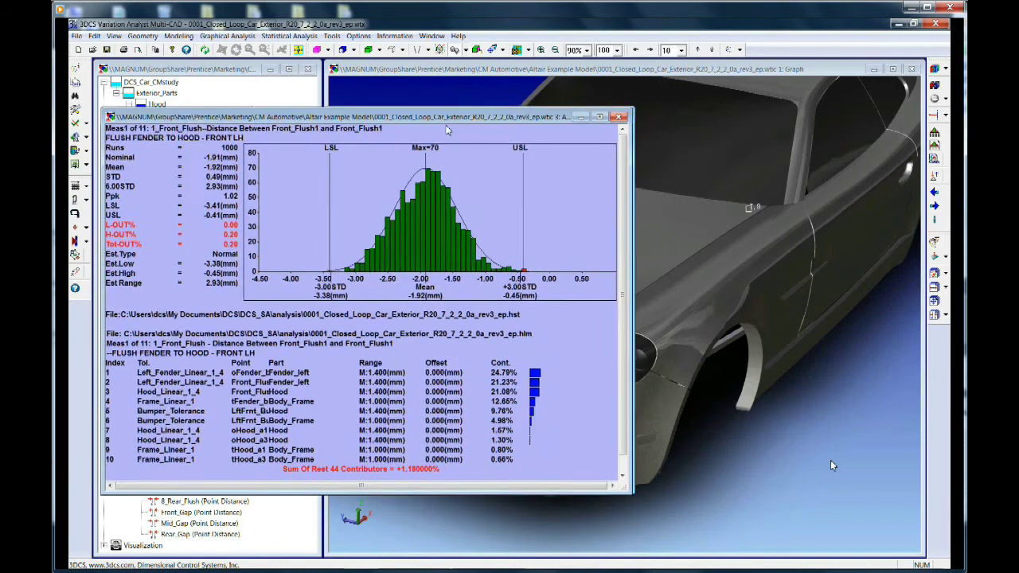
# Position the histogram window to review the 1_Front_Flush statistics beside the car.
pyautogui.moveTo(458, 121); pyautogui.dragTo(334, 182)
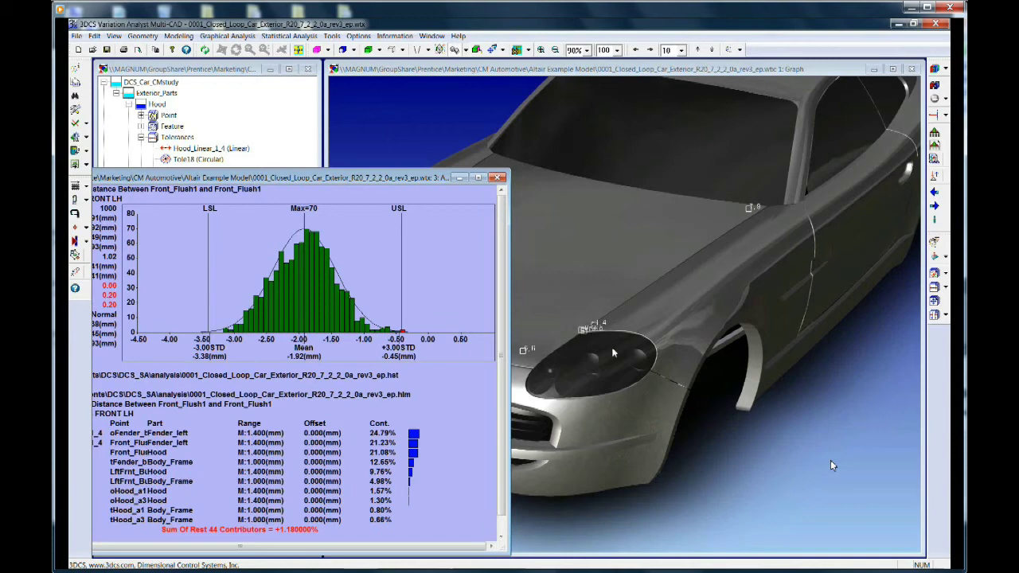
pyautogui.moveTo(402, 178); pyautogui.dragTo(508, 123)
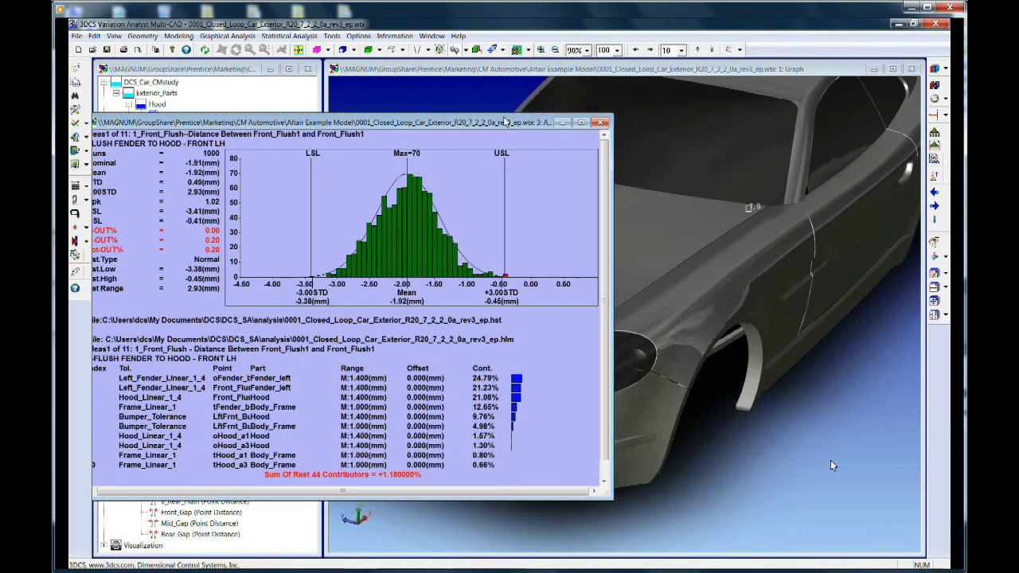
pyautogui.moveTo(397, 122); pyautogui.dragTo(442, 105)
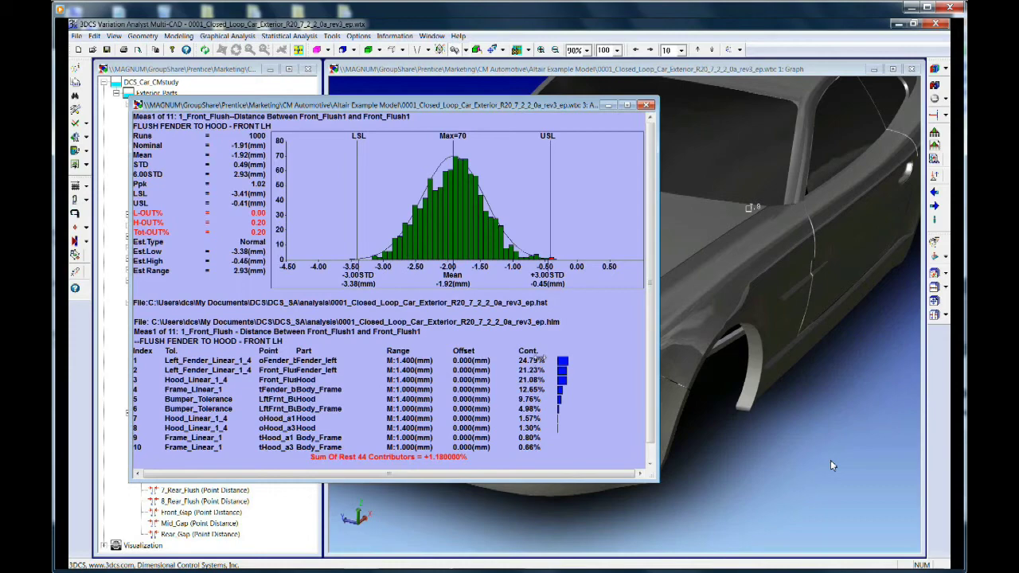
pyautogui.moveTo(550, 107); pyautogui.dragTo(262, 197)
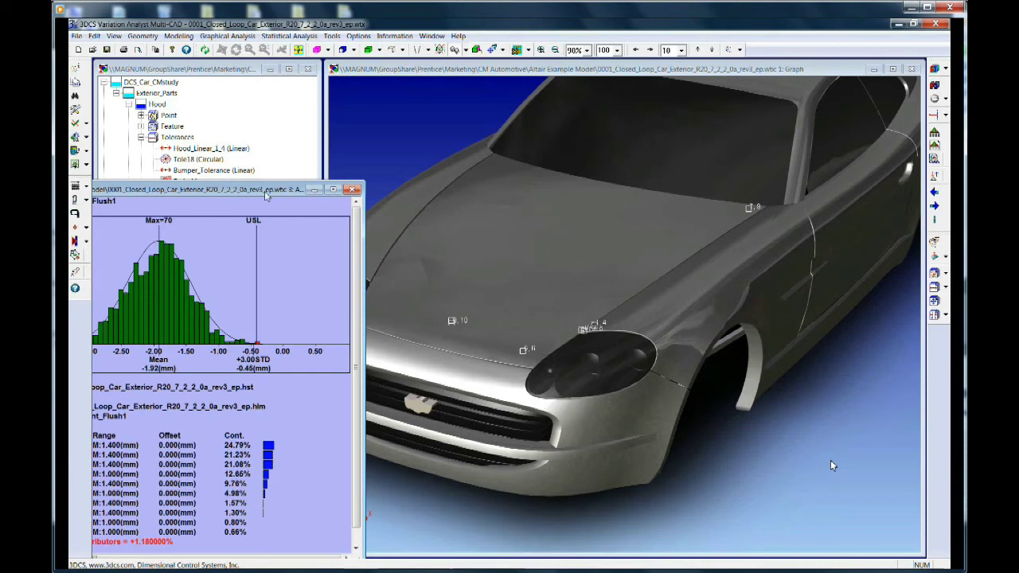
pyautogui.moveTo(253, 193); pyautogui.dragTo(612, 131)
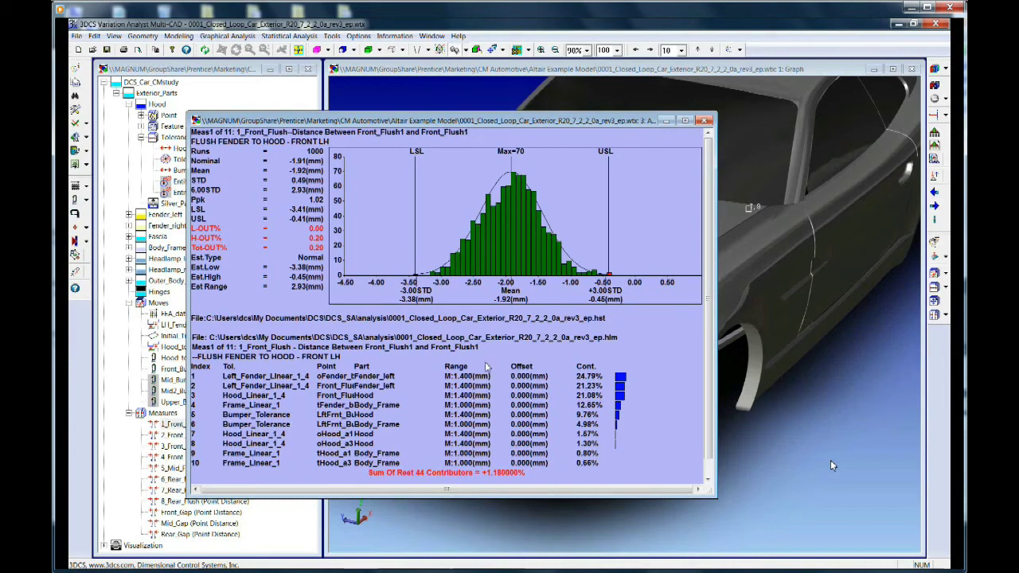
# Page the histogram results from Front_Flush2 through Rear_Flush8.
pyautogui.click(936, 207)
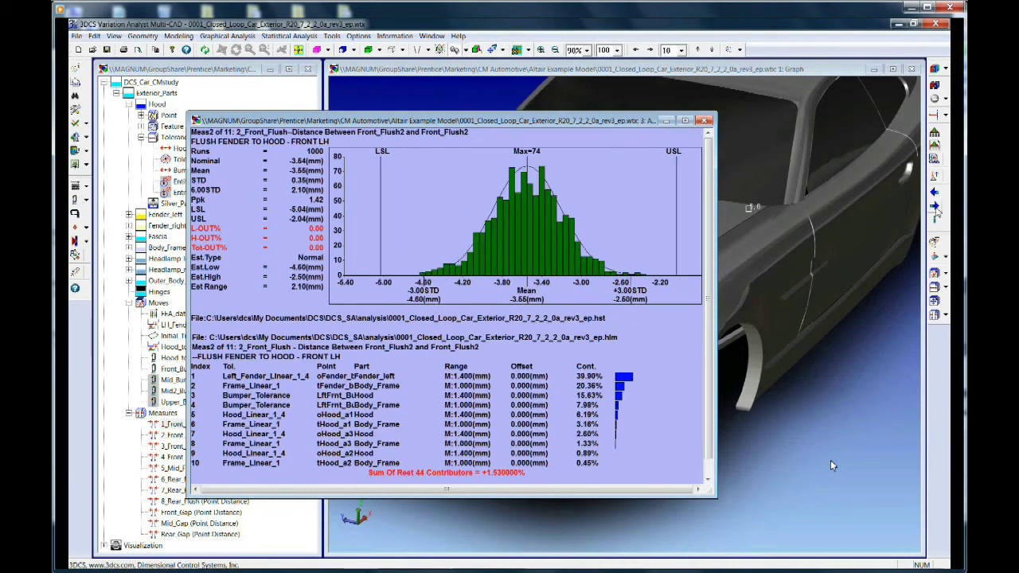
pyautogui.click(937, 207)
pyautogui.click(936, 207)
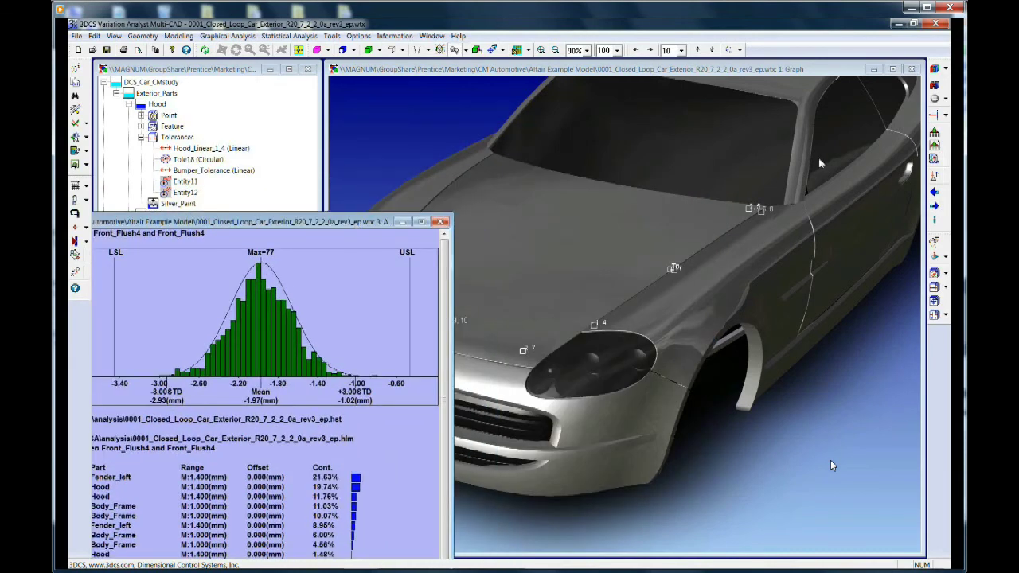
pyautogui.click(937, 207)
pyautogui.click(936, 207)
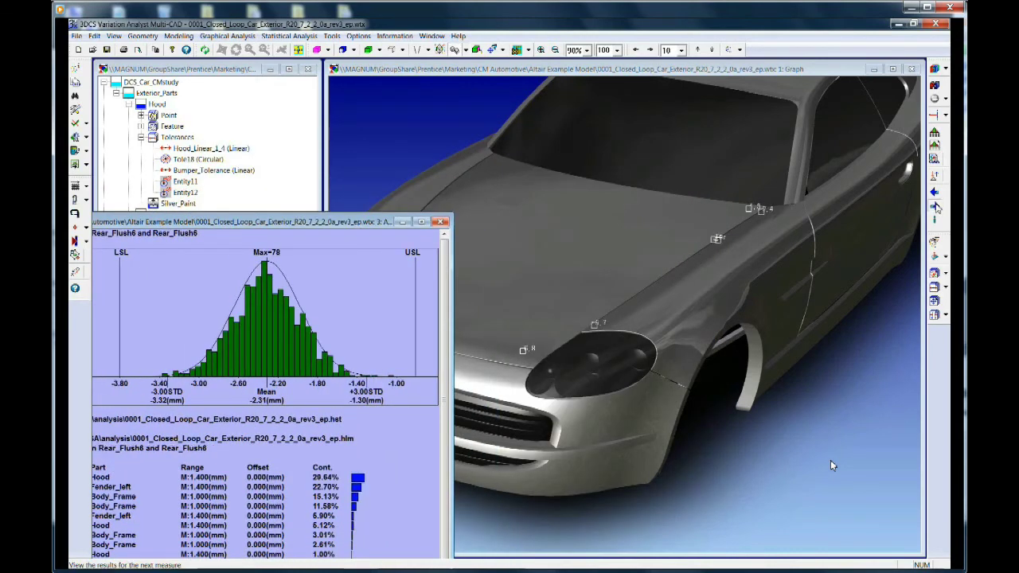
pyautogui.click(936, 207)
pyautogui.click(936, 207)
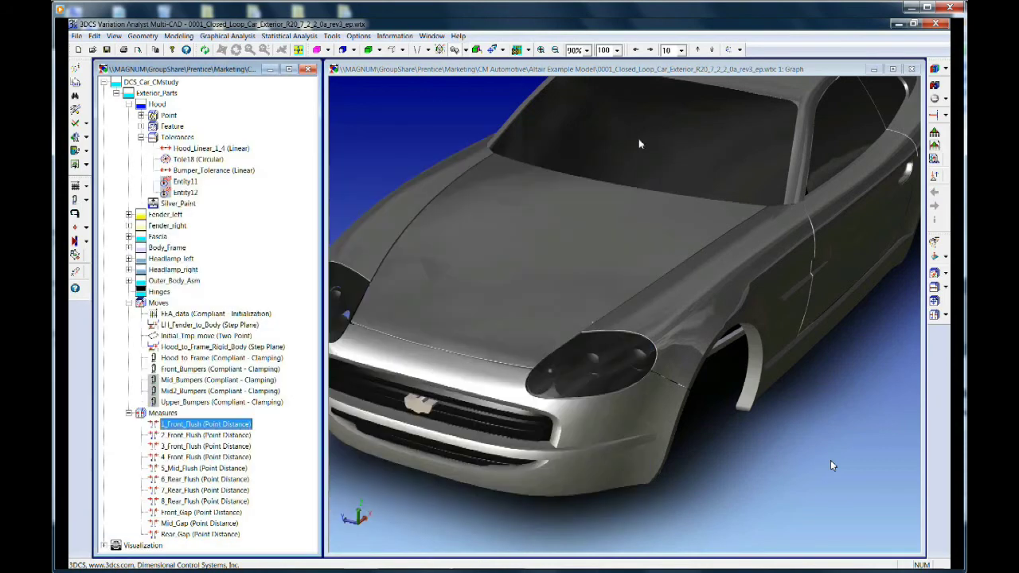
# Highlight the Front, Mid and Rear gap measures on the car, then clear them and expand Visualization.
pyautogui.click(184, 514)
pyautogui.click(212, 535)
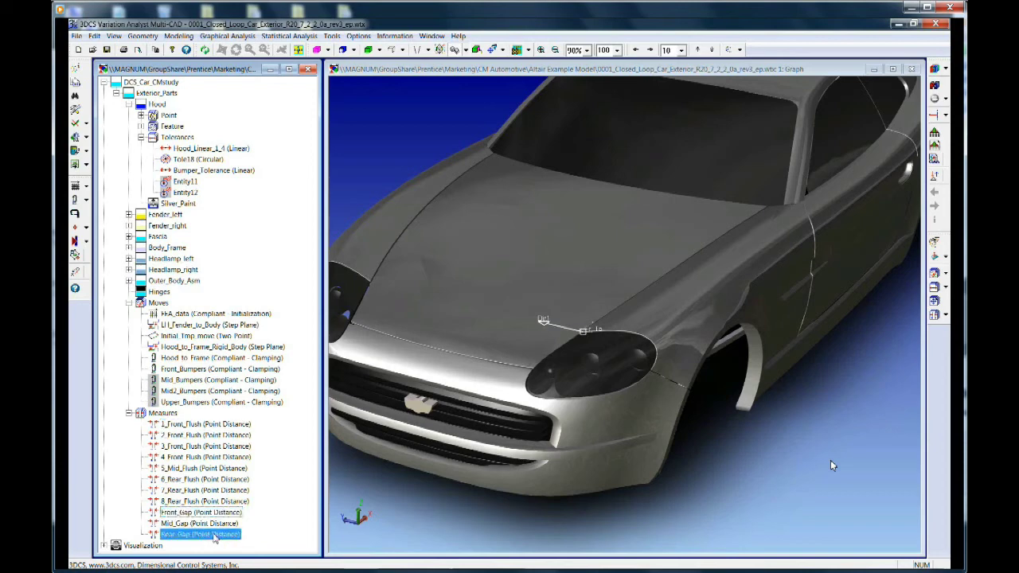
pyautogui.keyDown('shift'); pyautogui.click(212, 535); pyautogui.keyUp('shift')
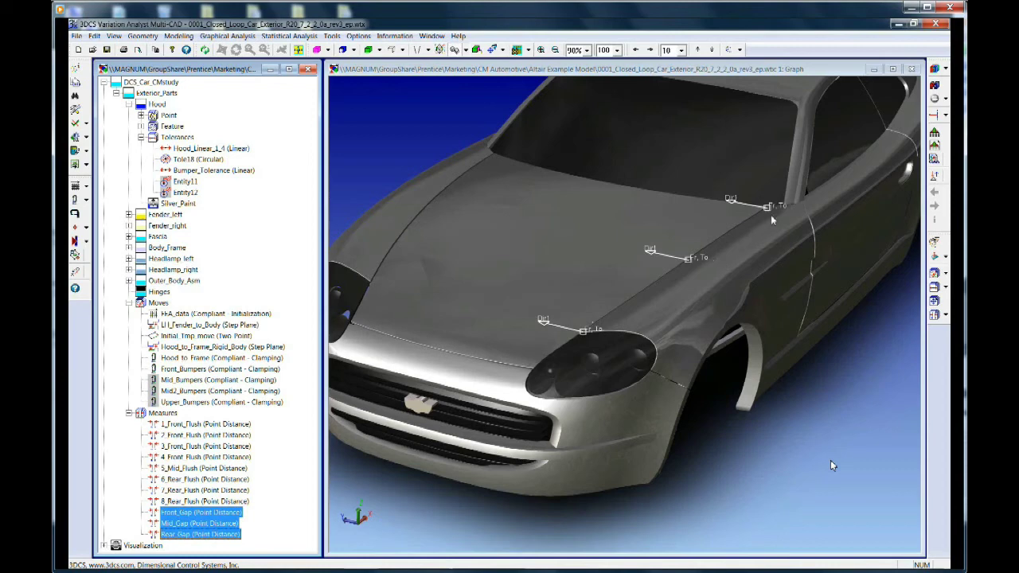
pyautogui.click(754, 388)
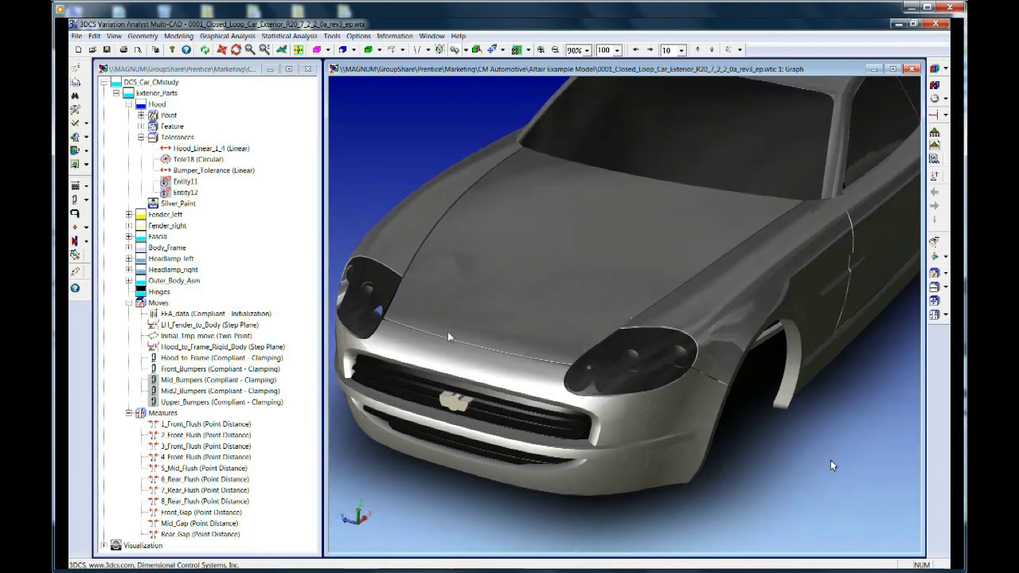
pyautogui.click(104, 545)
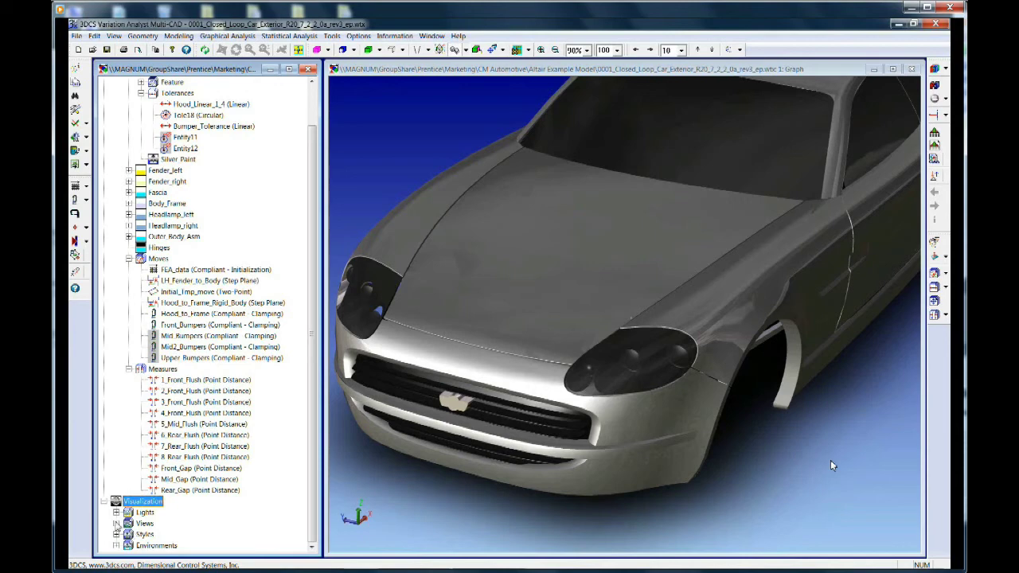
# Drag the Red style onto the car, then zoom and orbit to view its side and windshield.
pyautogui.click(119, 534)
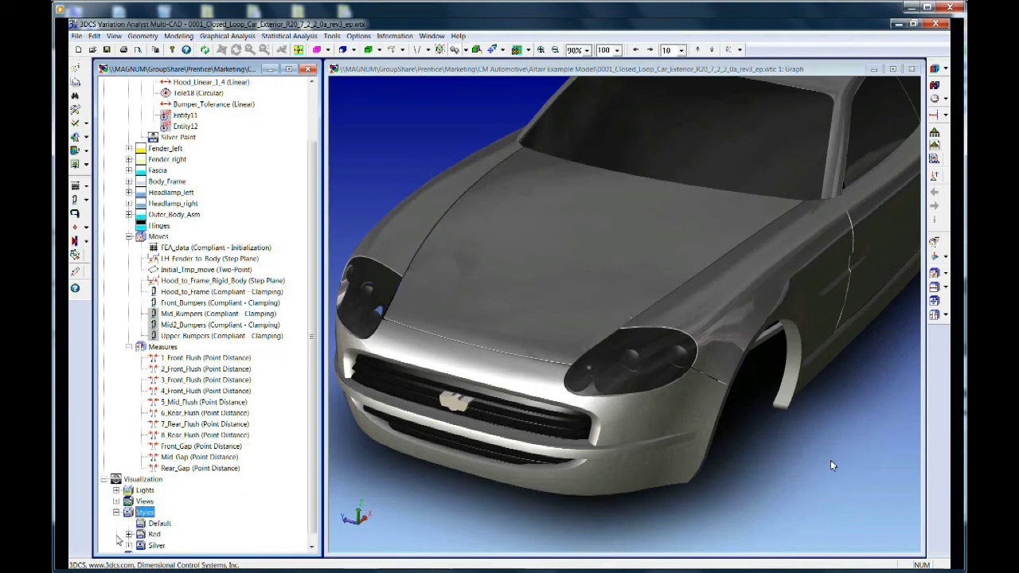
pyautogui.click(155, 535)
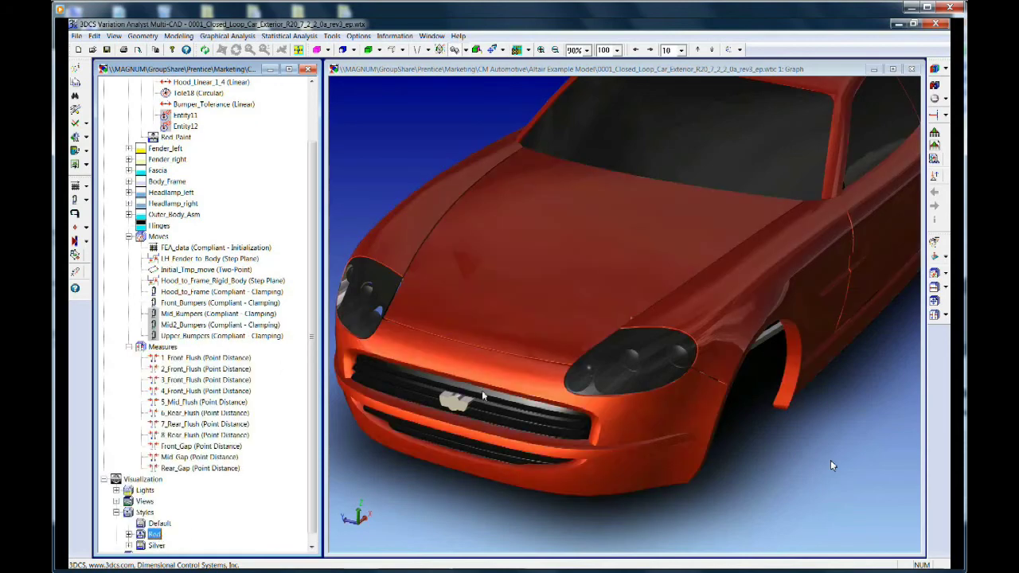
pyautogui.moveTo(477, 446); pyautogui.dragTo(524, 549)
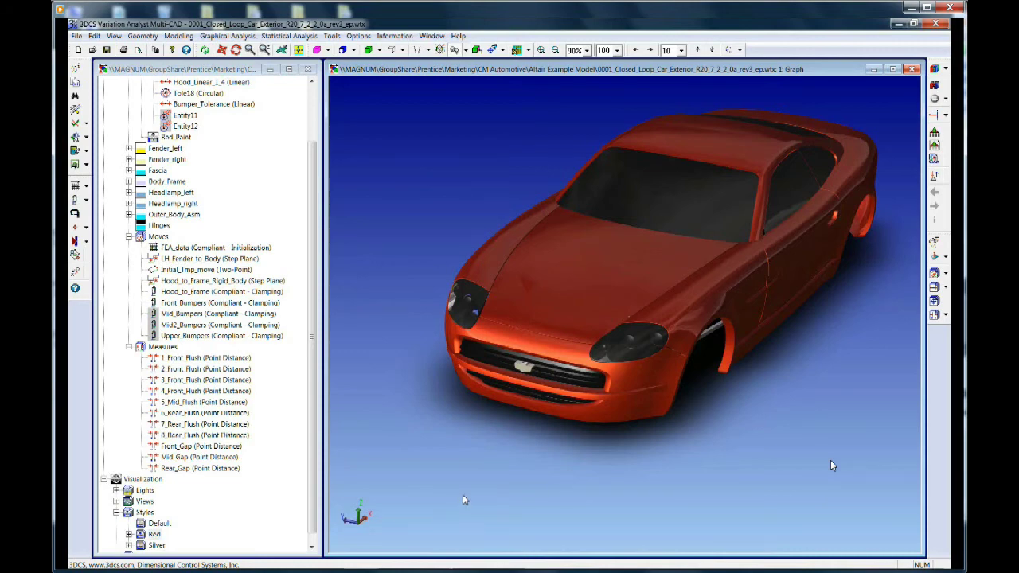
pyautogui.scroll(6, 565, 380)
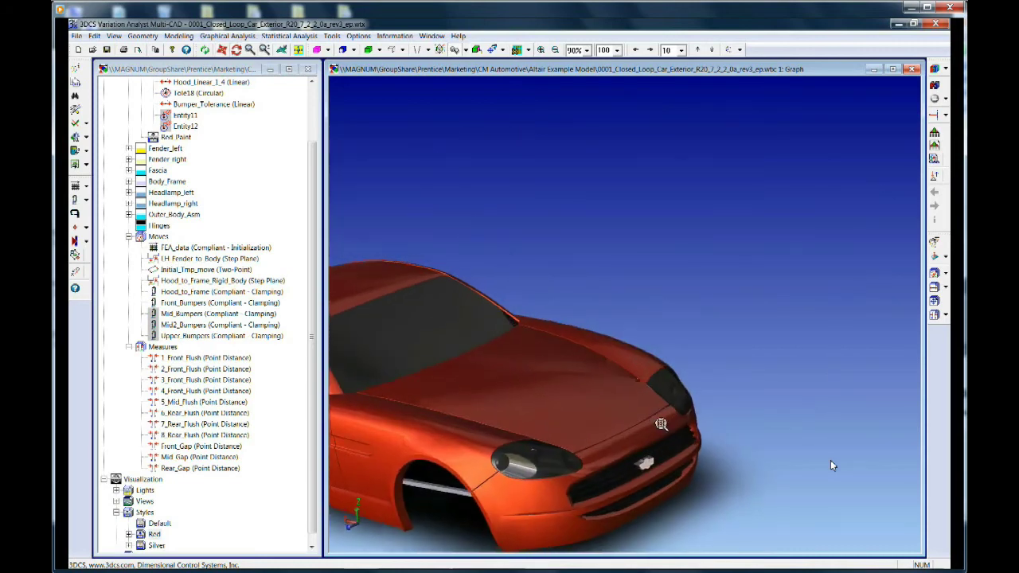
pyautogui.moveTo(633, 329); pyautogui.dragTo(714, 256)
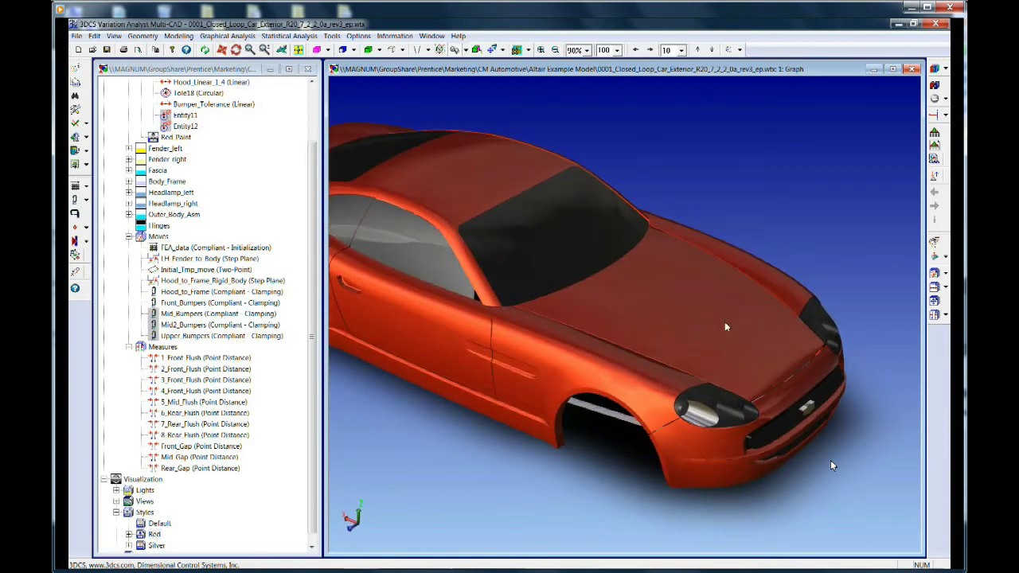